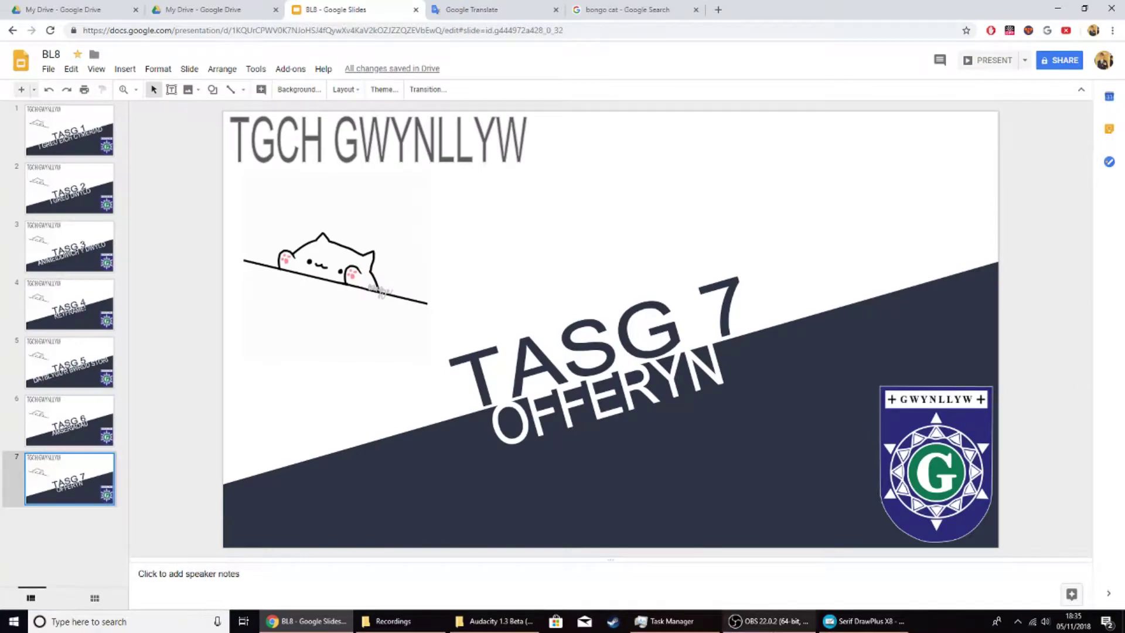
# - Bring the BL8 presentation browser forward and switch to the bongo cat image results
pyautogui.click(861, 621)
pyautogui.click(304, 627)
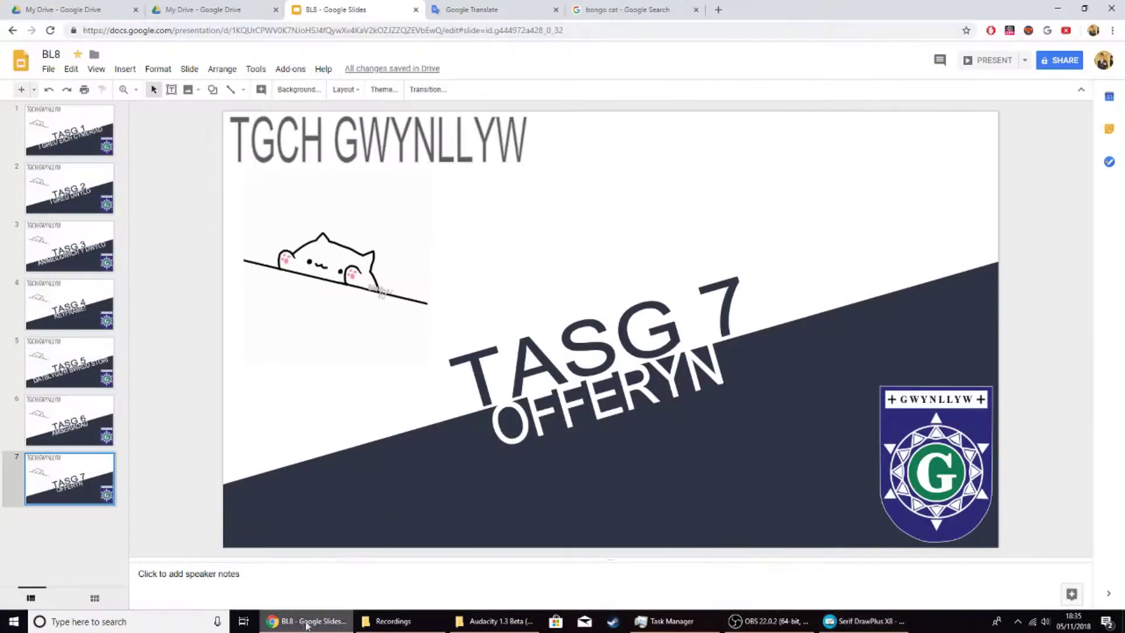
# - Return to the earlier bongo cat image search results
pyautogui.click(627, 9)
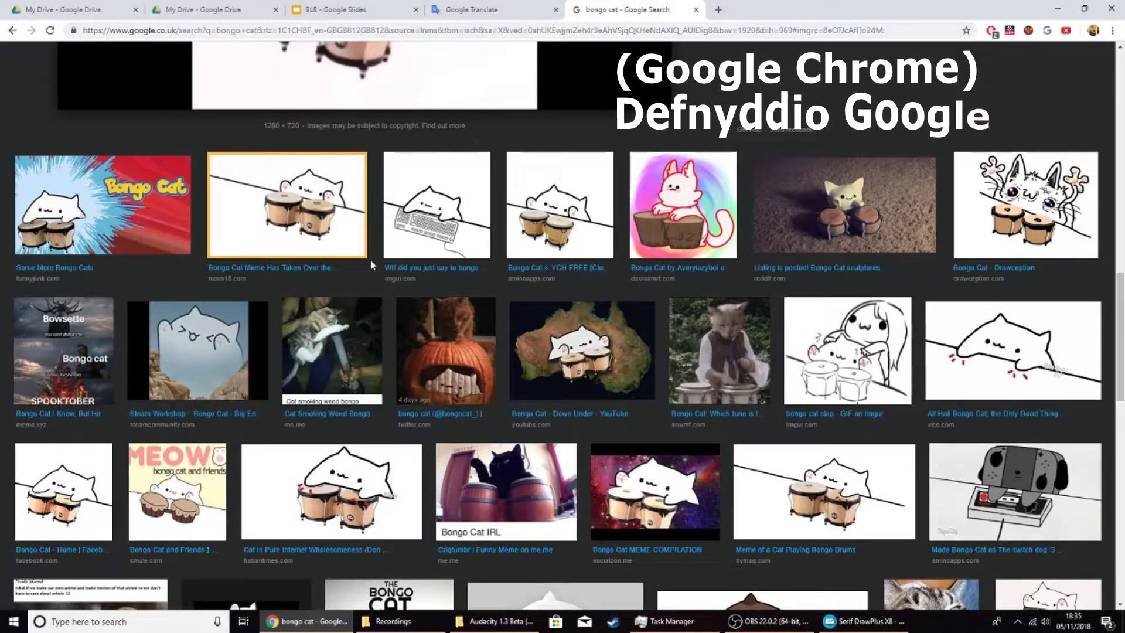
pyautogui.scroll(13, 373, 267)
pyautogui.scroll(4, 372, 267)
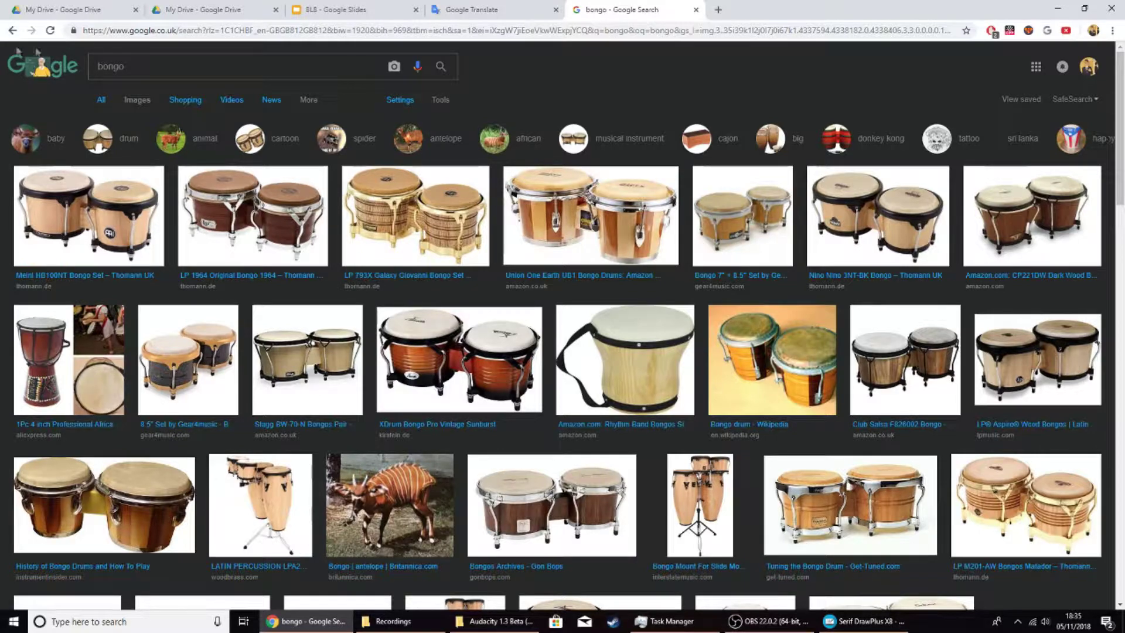
pyautogui.click(11, 31)
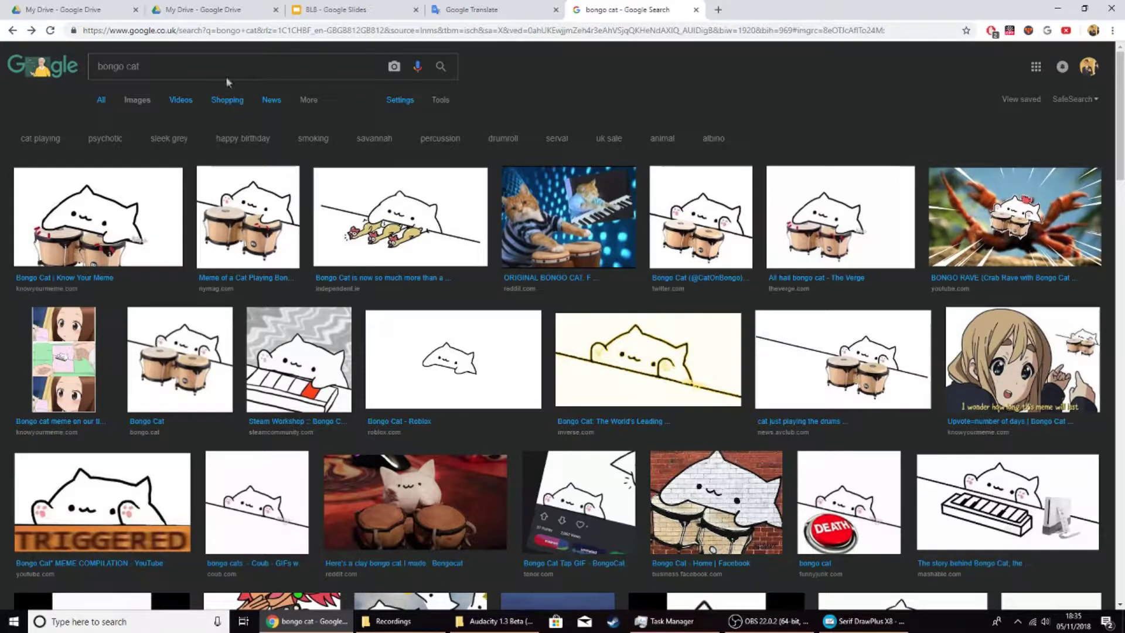
# - Search images for 'bongo' and copy the first bongo set photo to the clipboard
pyautogui.press('Return')
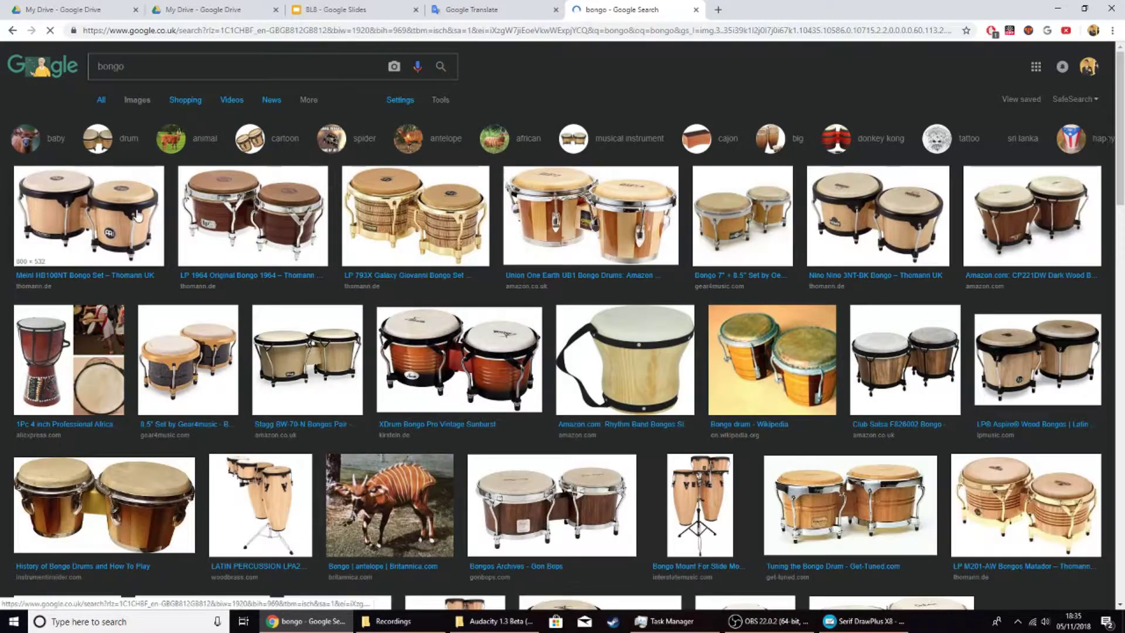
pyautogui.click(138, 216)
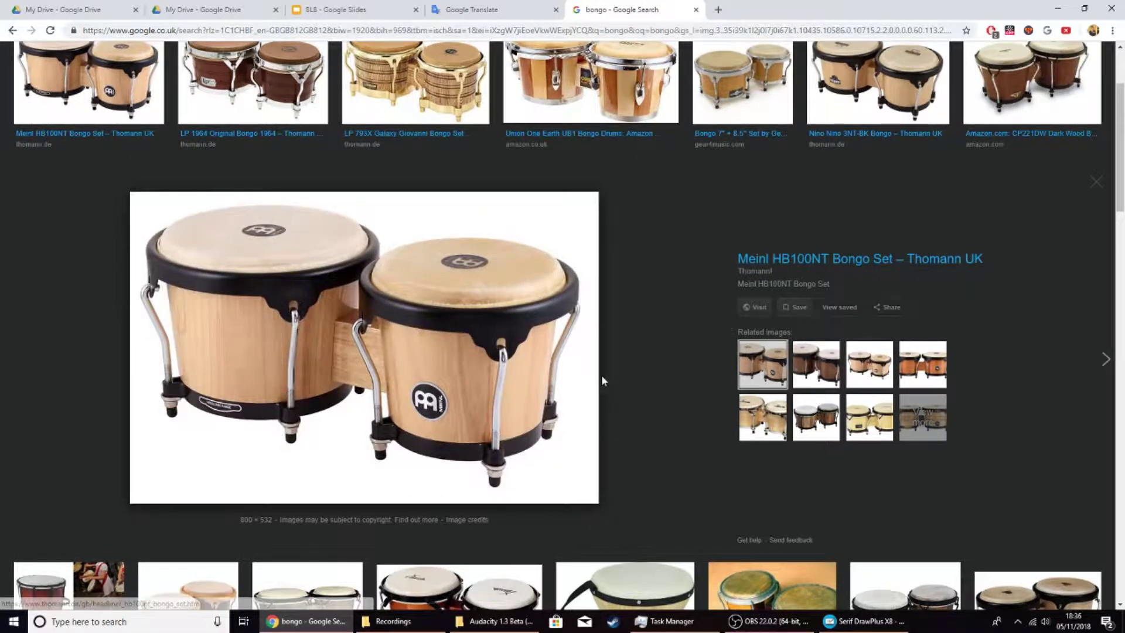
pyautogui.rightClick(427, 342)
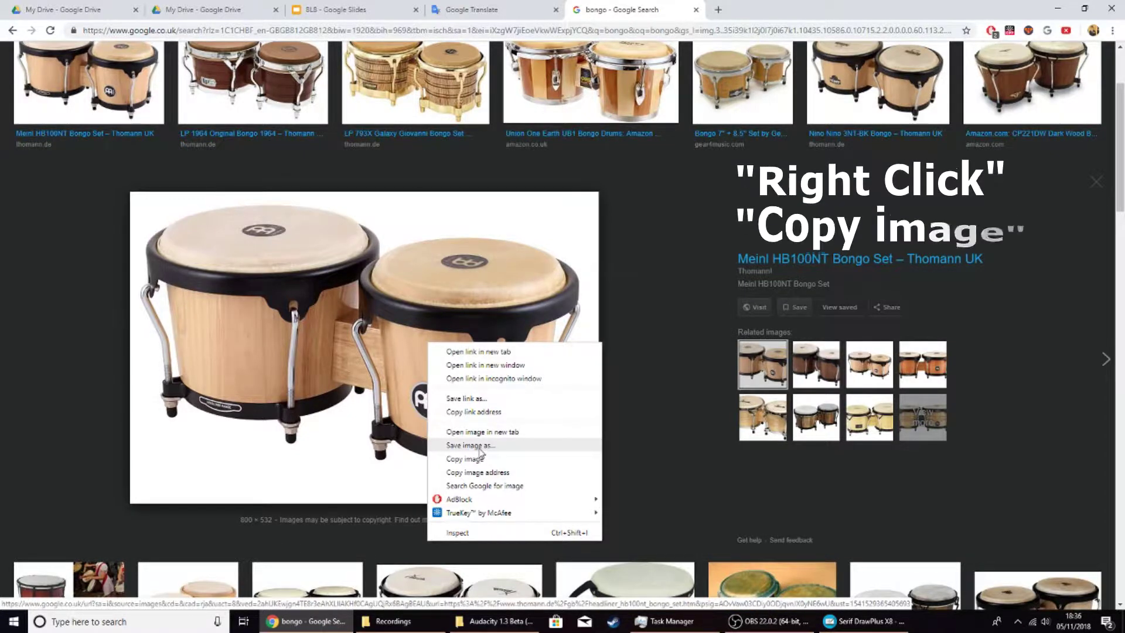
pyautogui.click(479, 460)
pyautogui.click(863, 622)
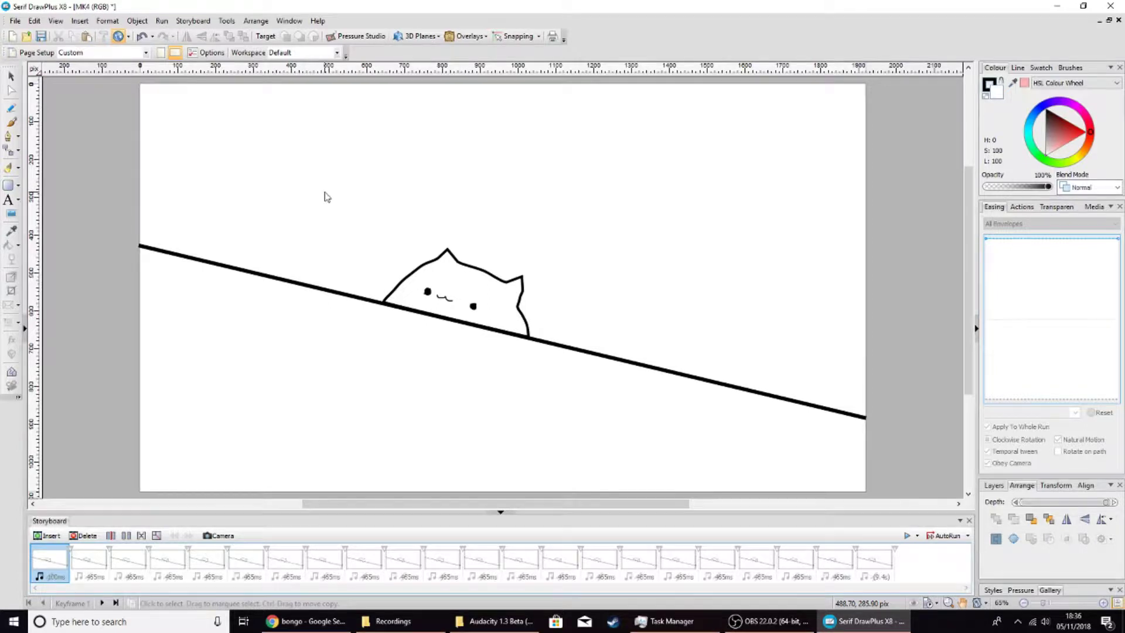
# - Paste the copied bongo photo onto the cat scene's canvas
pyautogui.rightClick(450, 174)
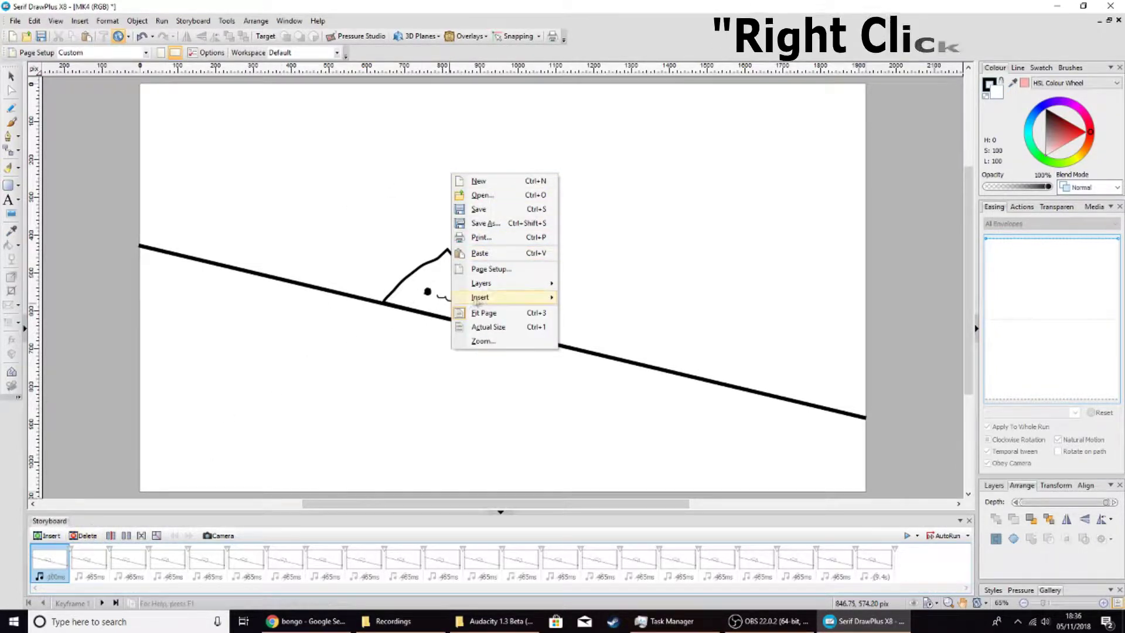
pyautogui.click(504, 257)
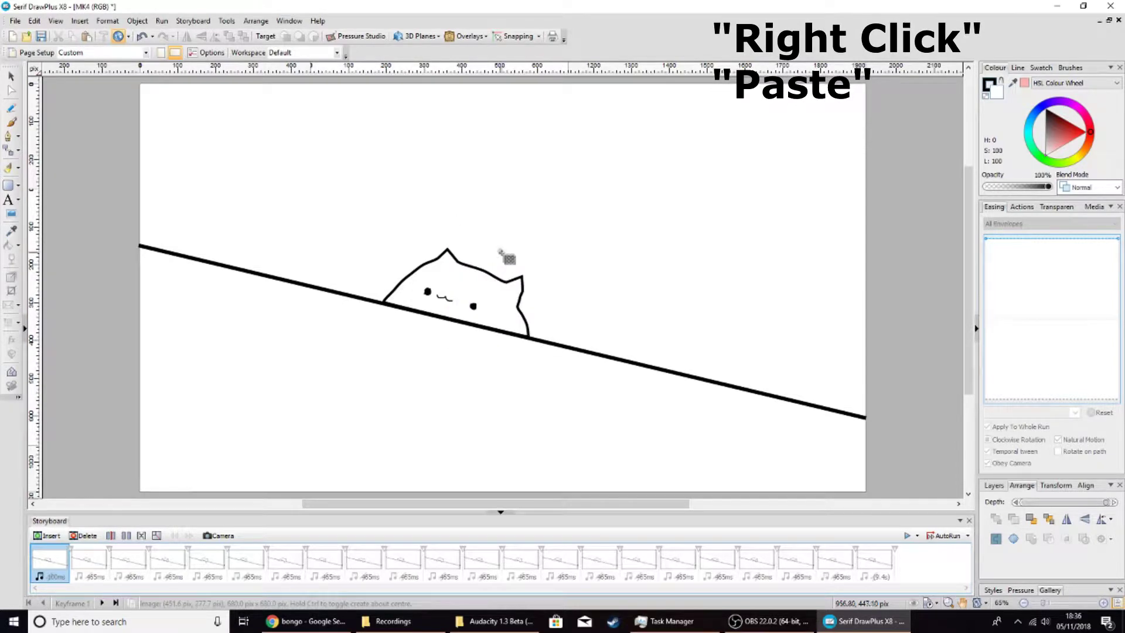
pyautogui.click(324, 125)
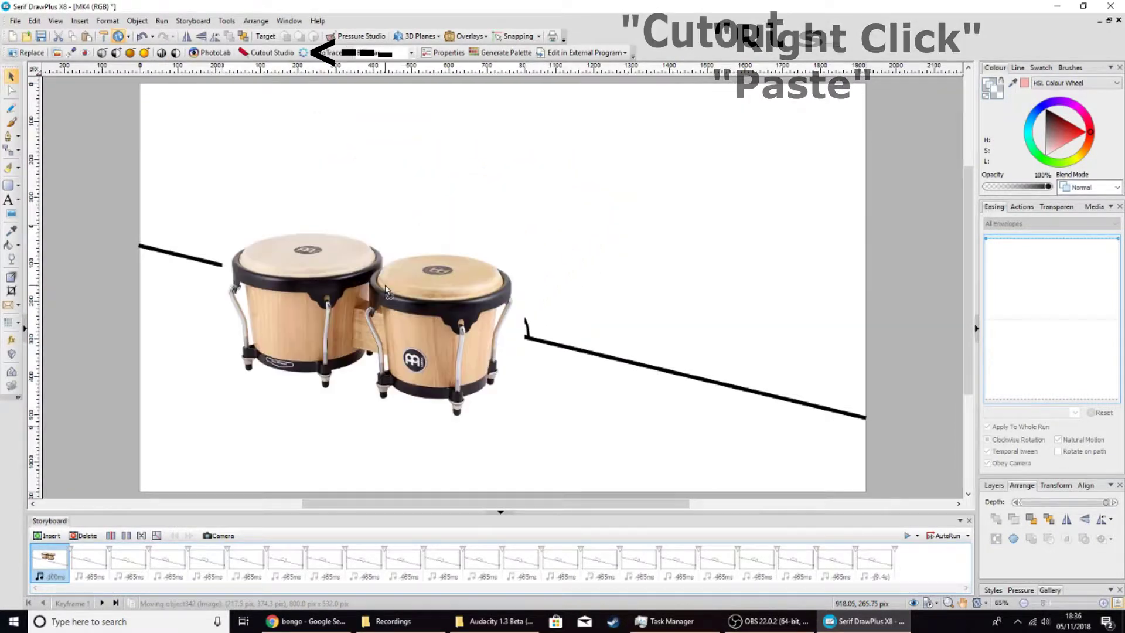
# - Cut the bongo drums away from their white background in Cutout Studio
pyautogui.click(280, 54)
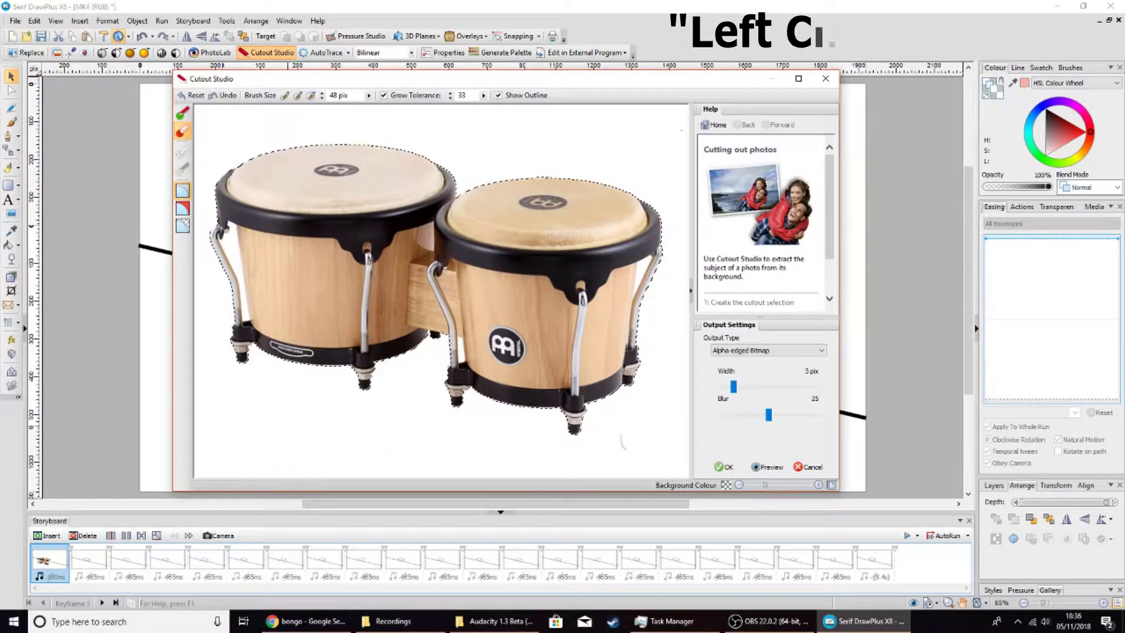
pyautogui.scroll(3, 241, 223)
pyautogui.hscroll(-5, 199, 155)
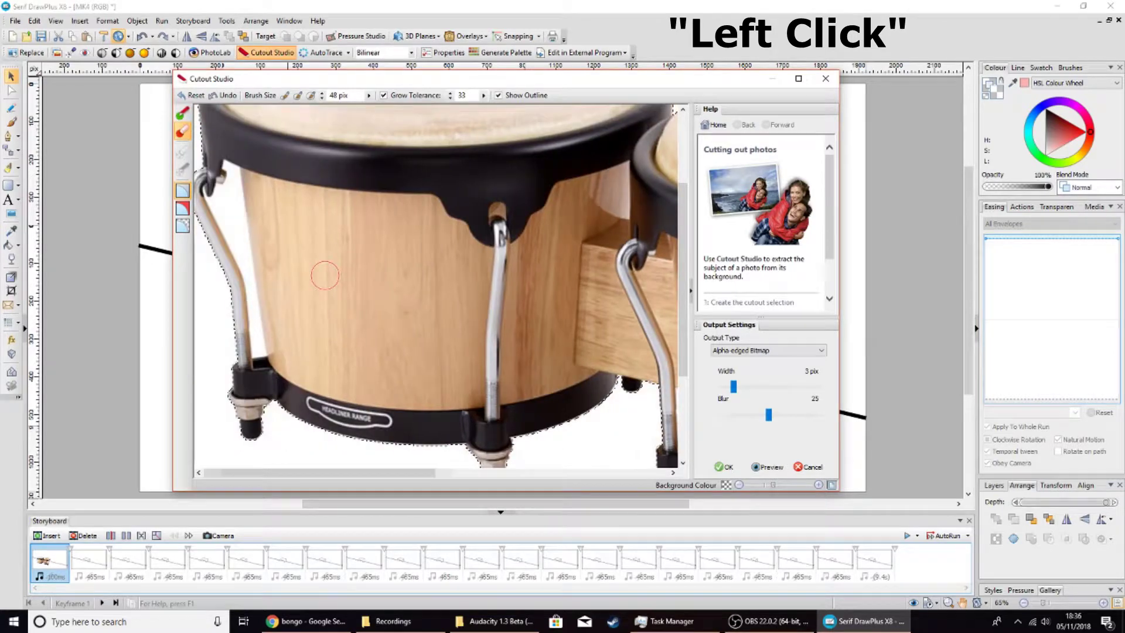
pyautogui.scroll(3, 200, 155)
pyautogui.hscroll(-5, 352, 293)
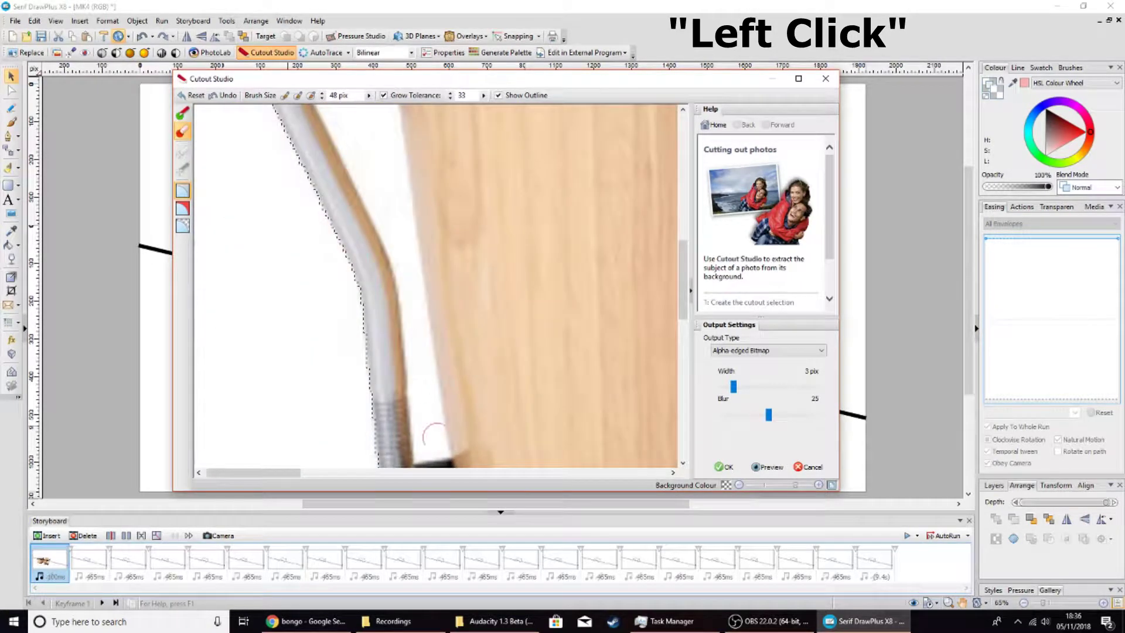
pyautogui.scroll(-2, 392, 289)
pyautogui.scroll(3, 394, 288)
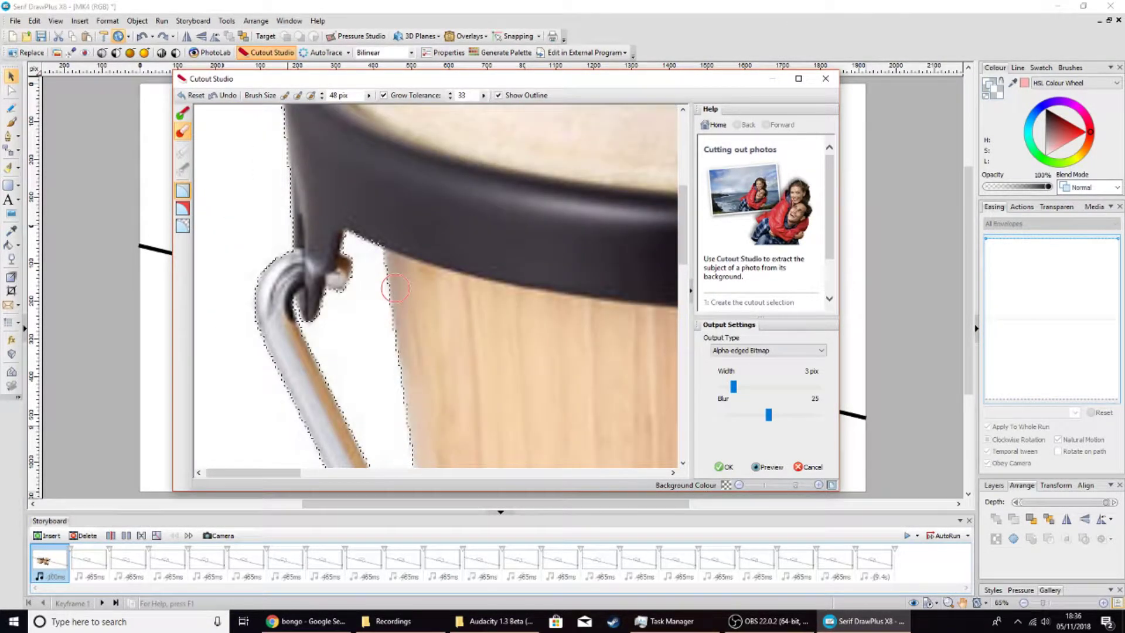
pyautogui.hscroll(5, 396, 288)
pyautogui.scroll(-5, 396, 289)
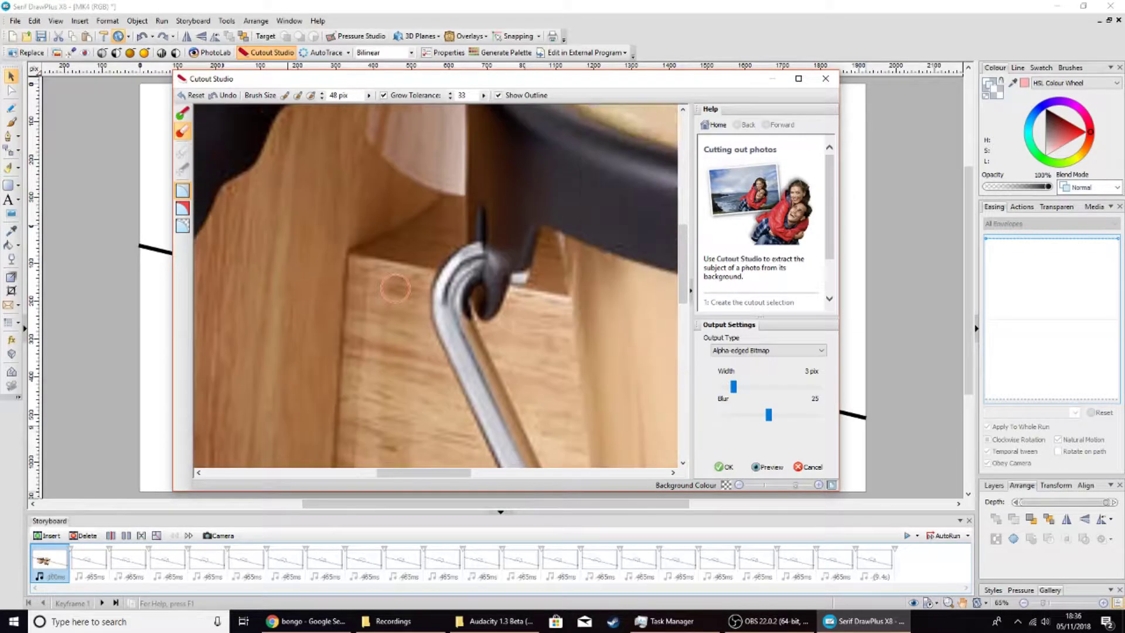
pyautogui.scroll(-3, 393, 288)
pyautogui.hscroll(5, 394, 288)
pyautogui.scroll(-1, 395, 288)
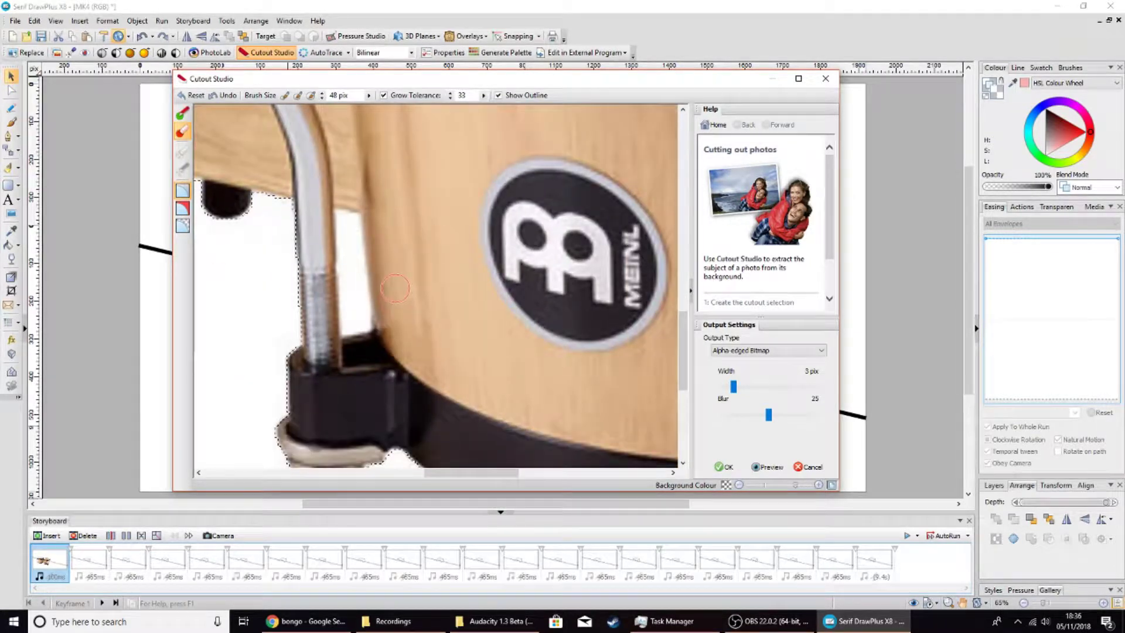
pyautogui.hscroll(5, 357, 321)
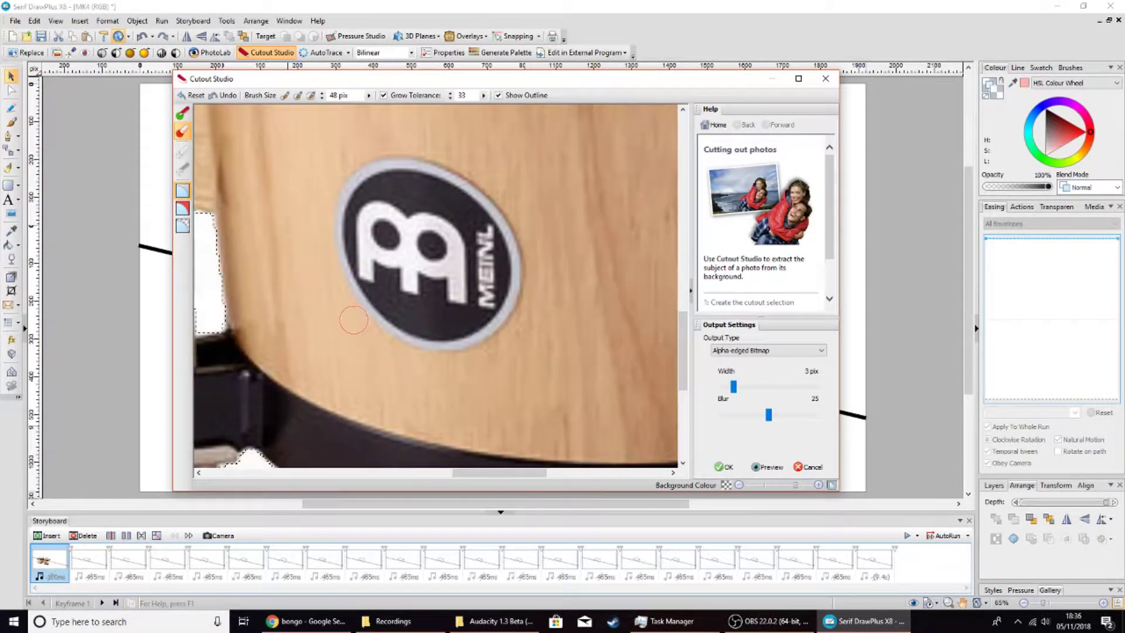
pyautogui.scroll(-5, 352, 318)
pyautogui.hscroll(5, 375, 328)
pyautogui.scroll(5, 399, 340)
pyautogui.scroll(5, 400, 341)
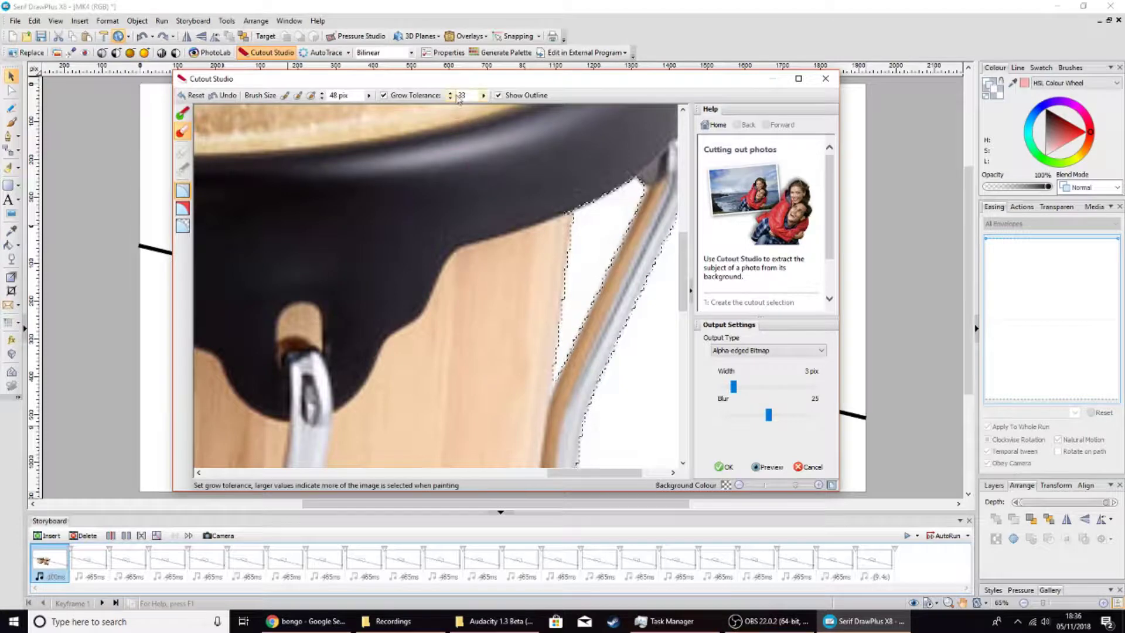
pyautogui.scroll(10, 528, 246)
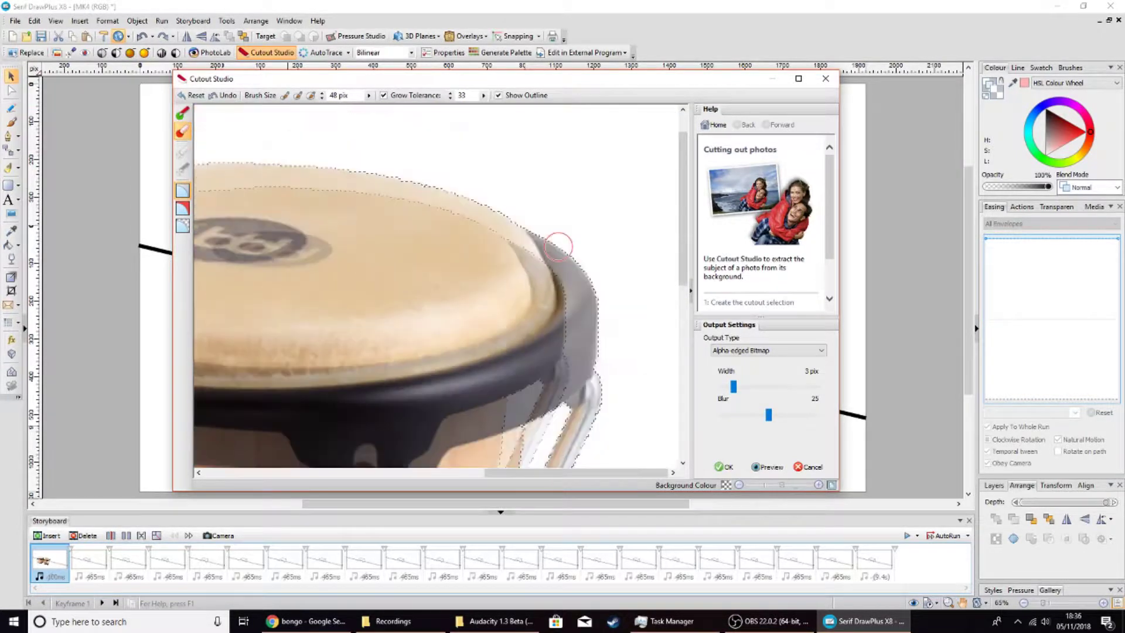
pyautogui.scroll(-3, 558, 247)
# - Finish the cutout, shrink the bongos to about 429 px wide and move them down-right
pyautogui.press('Return')
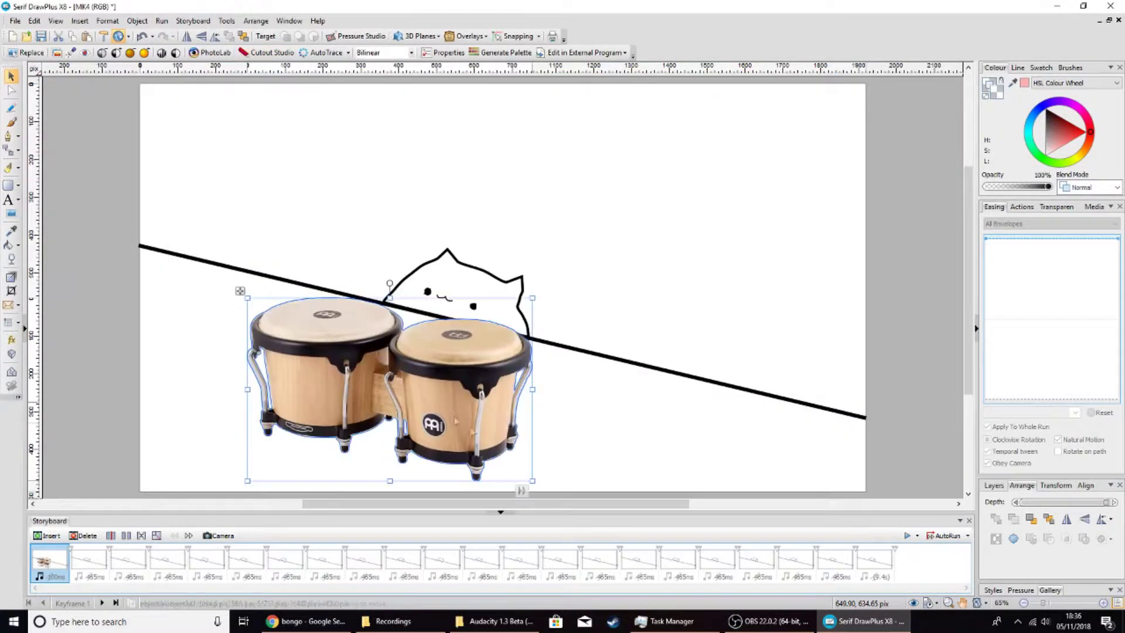
pyautogui.moveTo(533, 482); pyautogui.dragTo(429, 403)
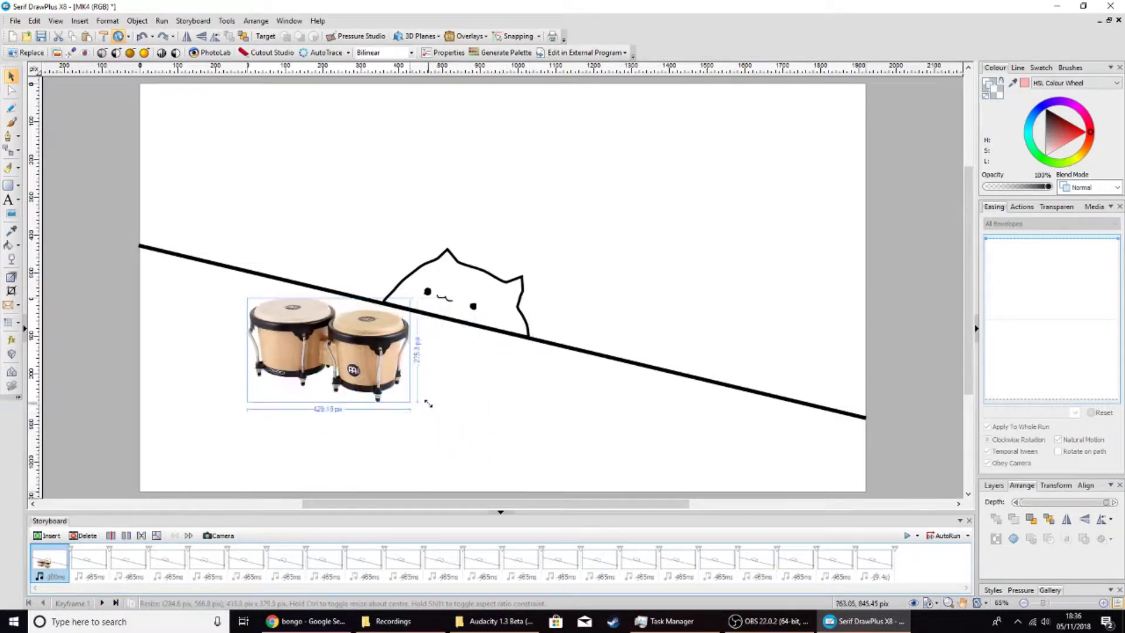
pyautogui.moveTo(329, 352); pyautogui.dragTo(431, 377)
# - Move the bongos from keyframe 1 into keyframe 2, just under the cat's paws
pyautogui.rightClick(416, 367)
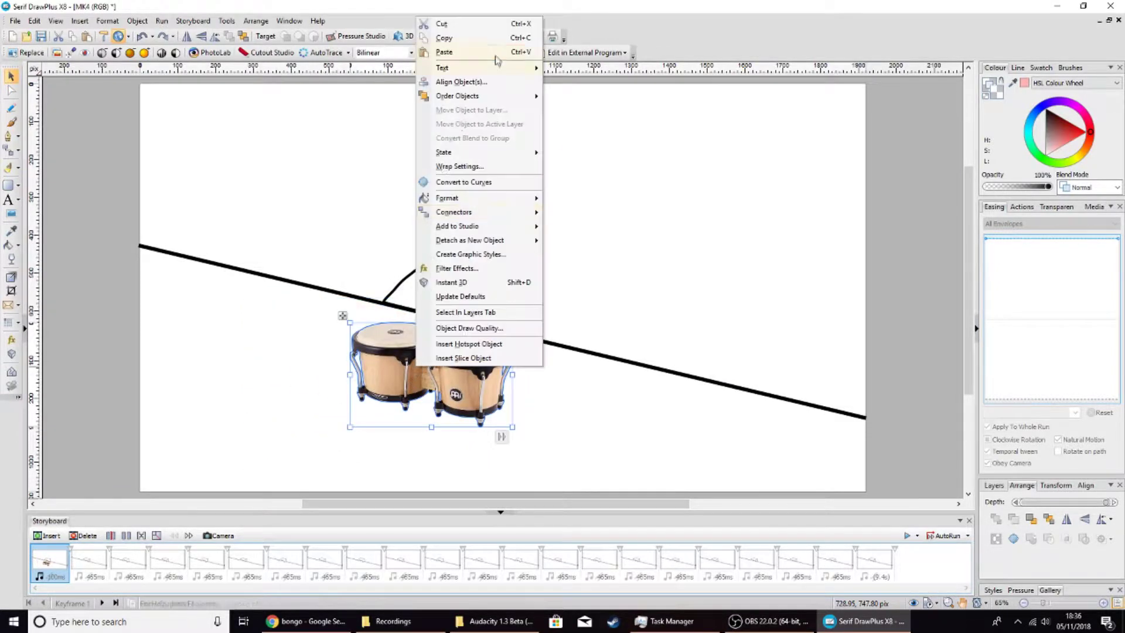
pyautogui.click(443, 23)
pyautogui.click(89, 559)
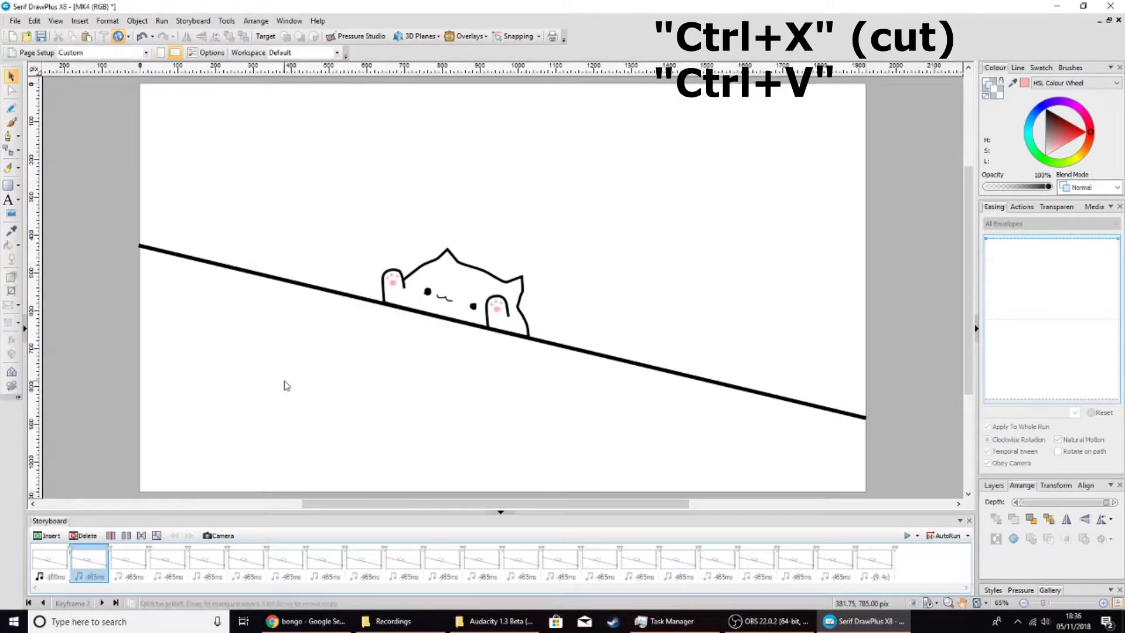
pyautogui.hotkey('ctrl', 'v')
pyautogui.moveTo(484, 393)
pyautogui.mouseDown()
pyautogui.moveTo(520, 402)
pyautogui.moveTo(503, 402)
pyautogui.moveTo(474, 359)
pyautogui.mouseUp()
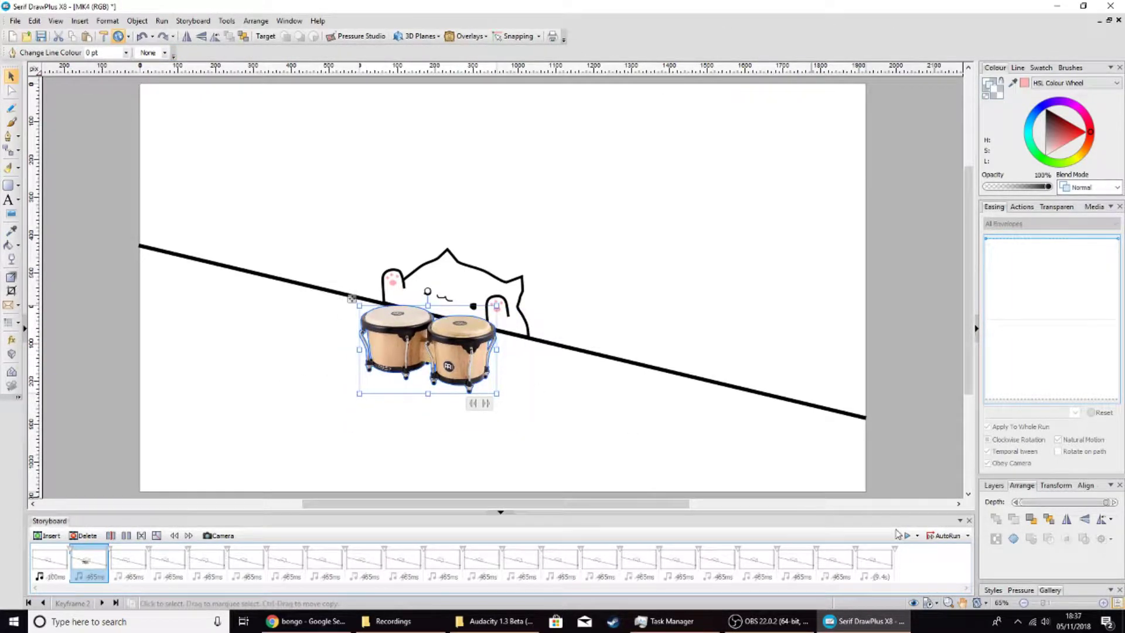
# - Send the bongos to the back, then forward one level above the line
pyautogui.click(1047, 523)
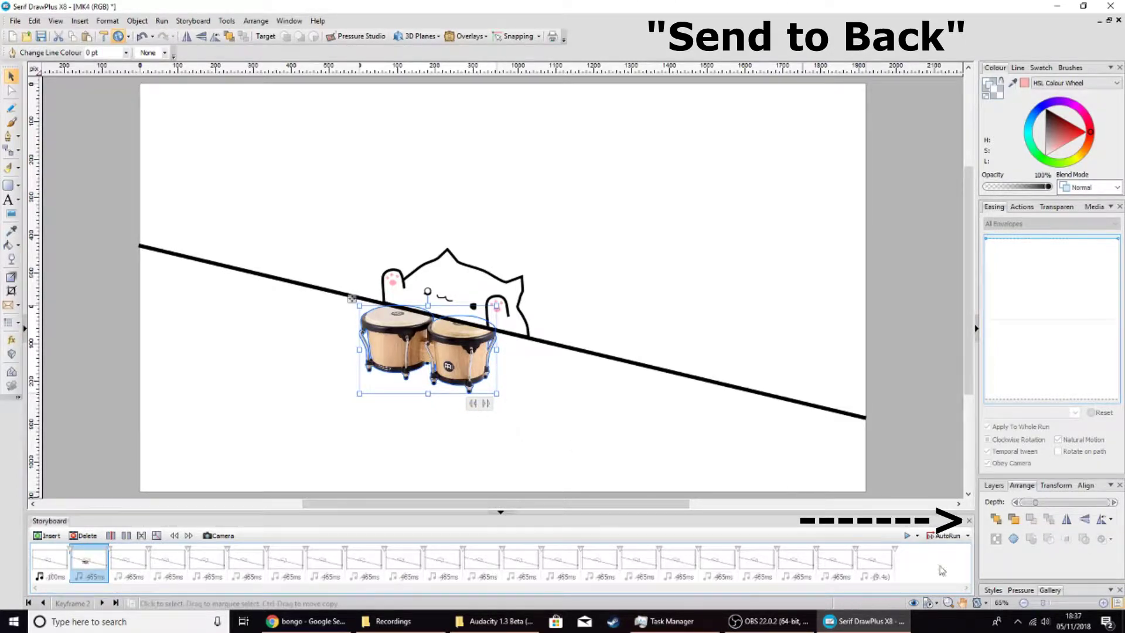
pyautogui.click(1015, 519)
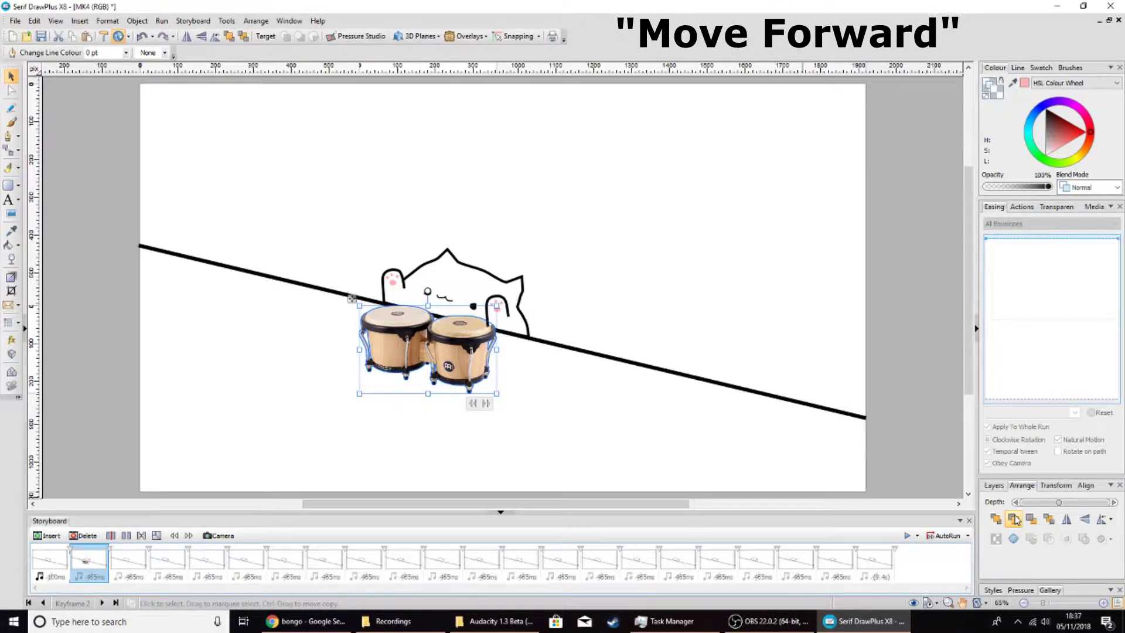
pyautogui.moveTo(436, 334); pyautogui.dragTo(436, 337)
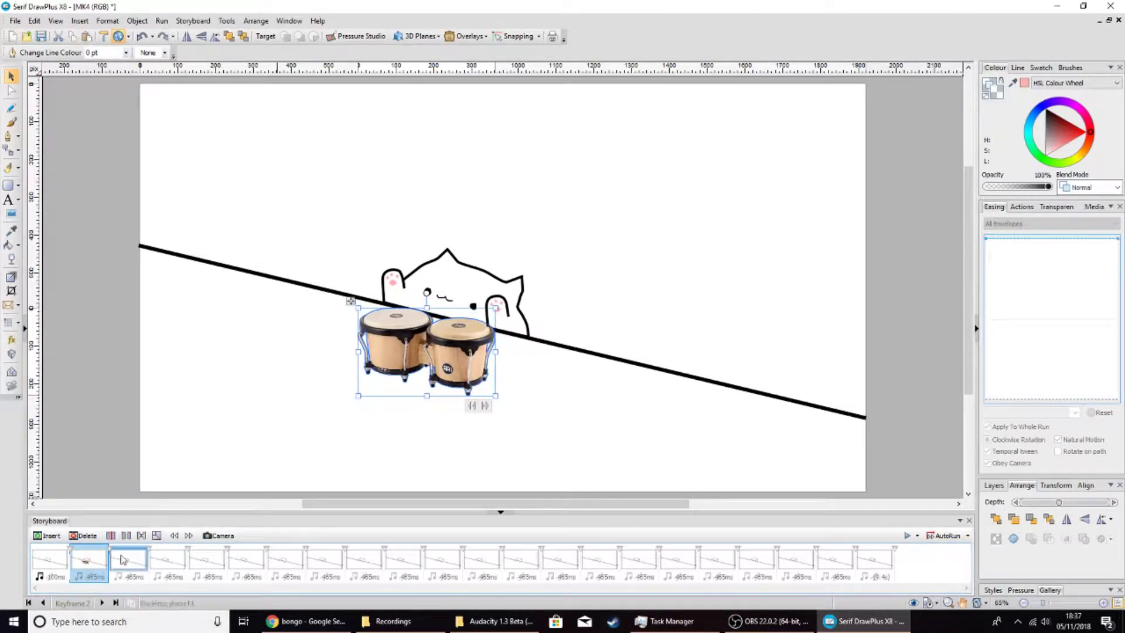
# - On keyframe 3, tilt the bongos clockwise, send them behind the paw and stretch them wider
pyautogui.click(123, 558)
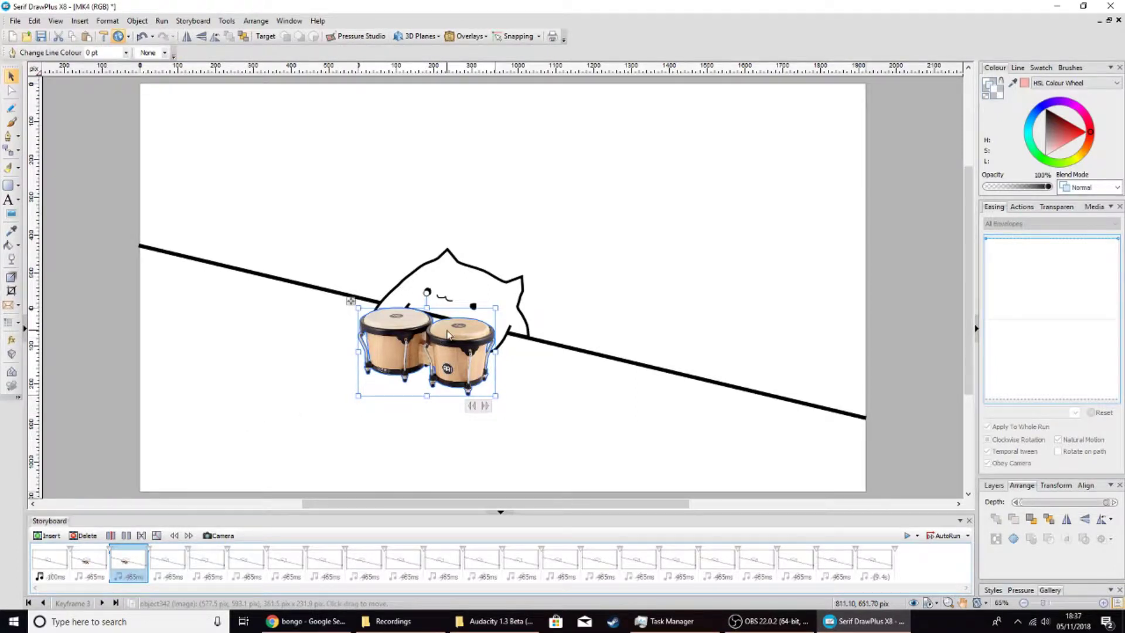
pyautogui.moveTo(452, 332); pyautogui.dragTo(447, 352)
pyautogui.click(1033, 523)
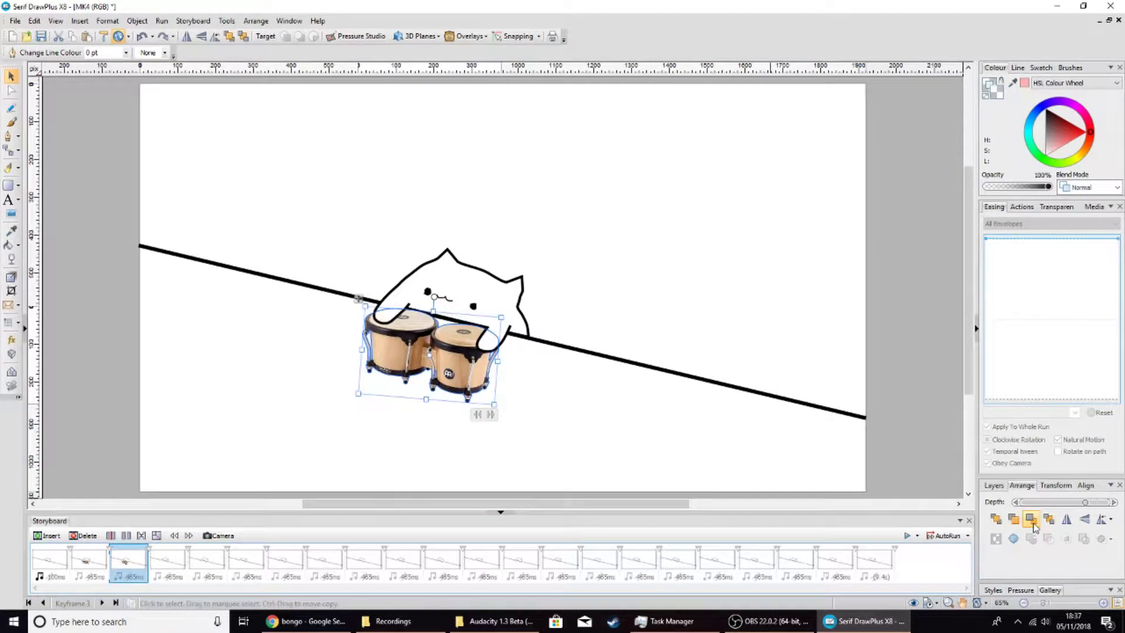
pyautogui.click(488, 409)
pyautogui.click(462, 381)
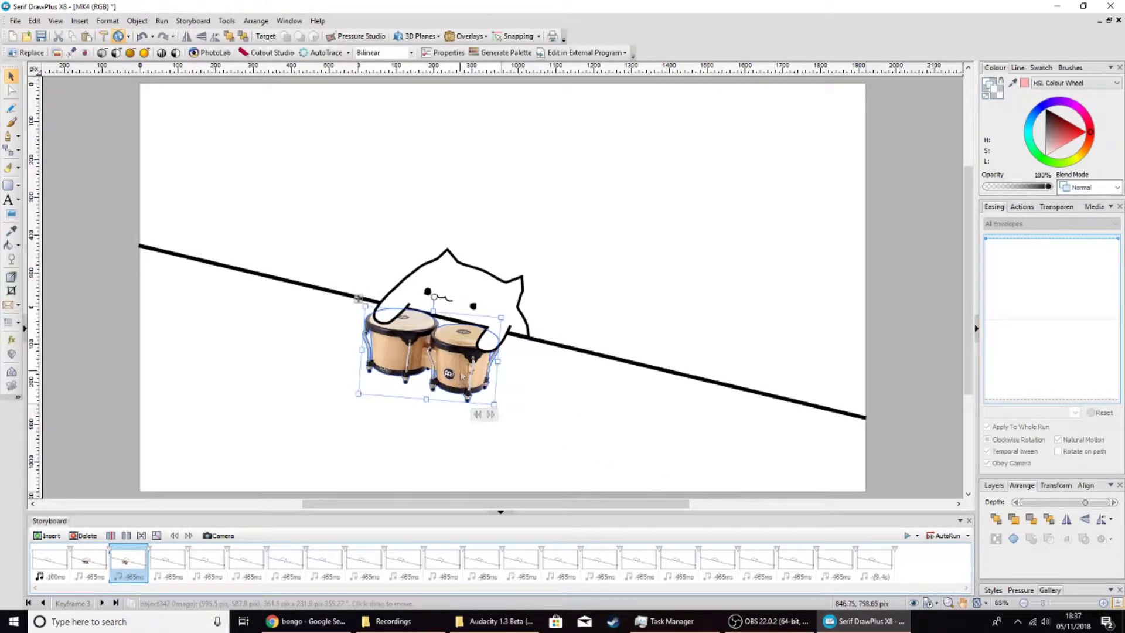
pyautogui.click(495, 351)
pyautogui.click(450, 381)
pyautogui.moveTo(493, 359)
pyautogui.mouseDown()
pyautogui.moveTo(508, 363)
pyautogui.moveTo(469, 379)
pyautogui.mouseUp()
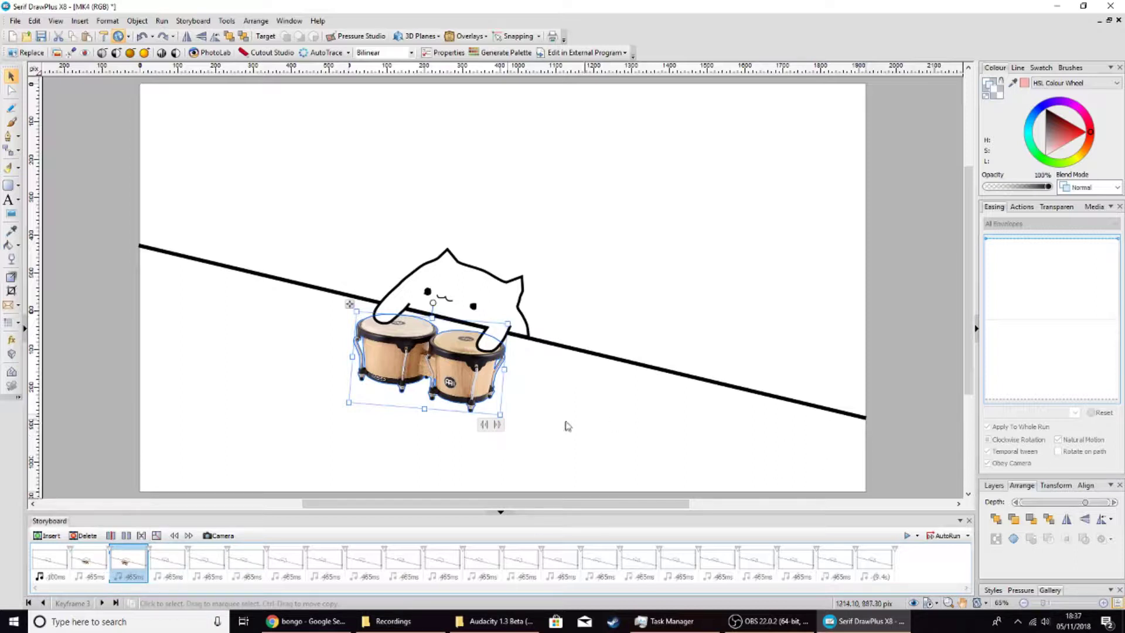
# - Confirm the bongos' run options and check the drums on keyframes 2, 1 and 3
pyautogui.click(485, 424)
pyautogui.press('Return')
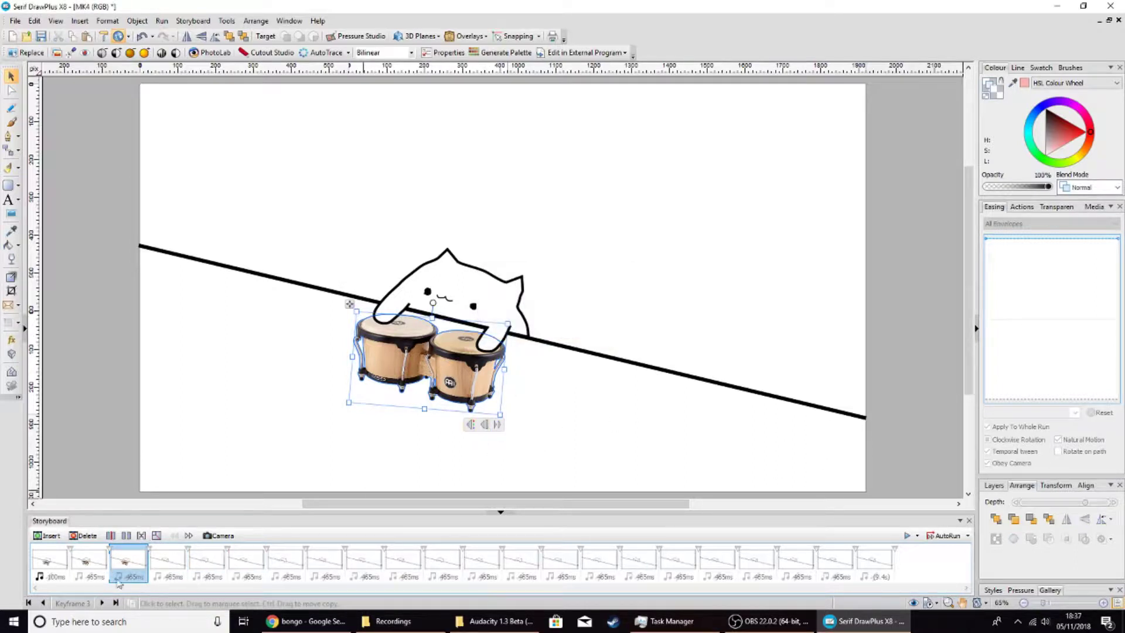
pyautogui.click(89, 559)
pyautogui.click(403, 361)
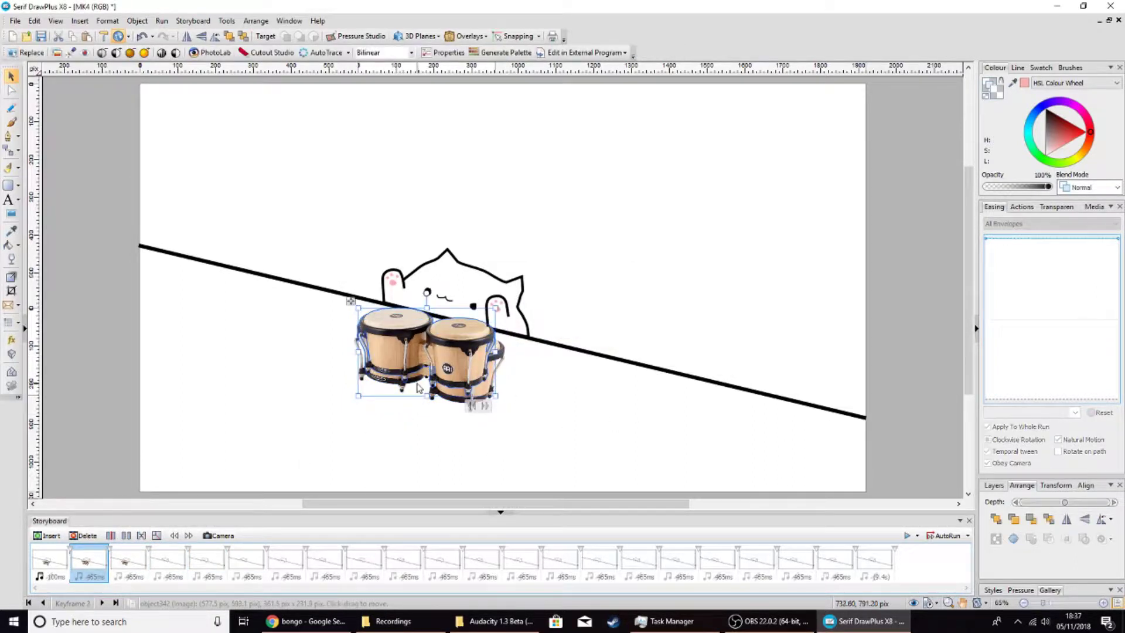
pyautogui.click(50, 559)
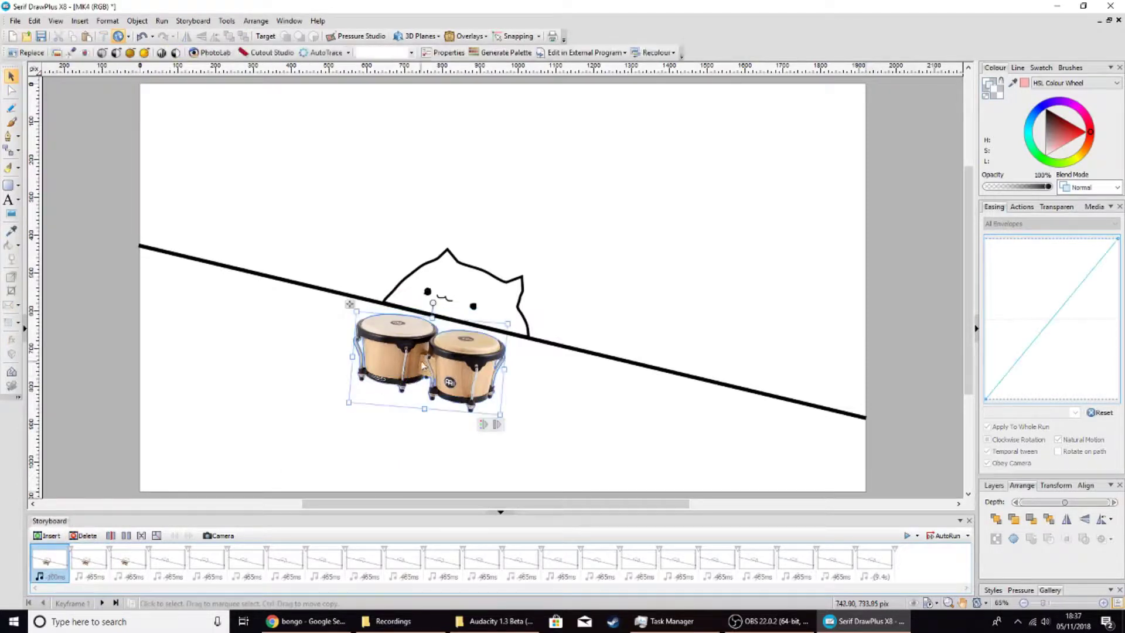
pyautogui.click(121, 556)
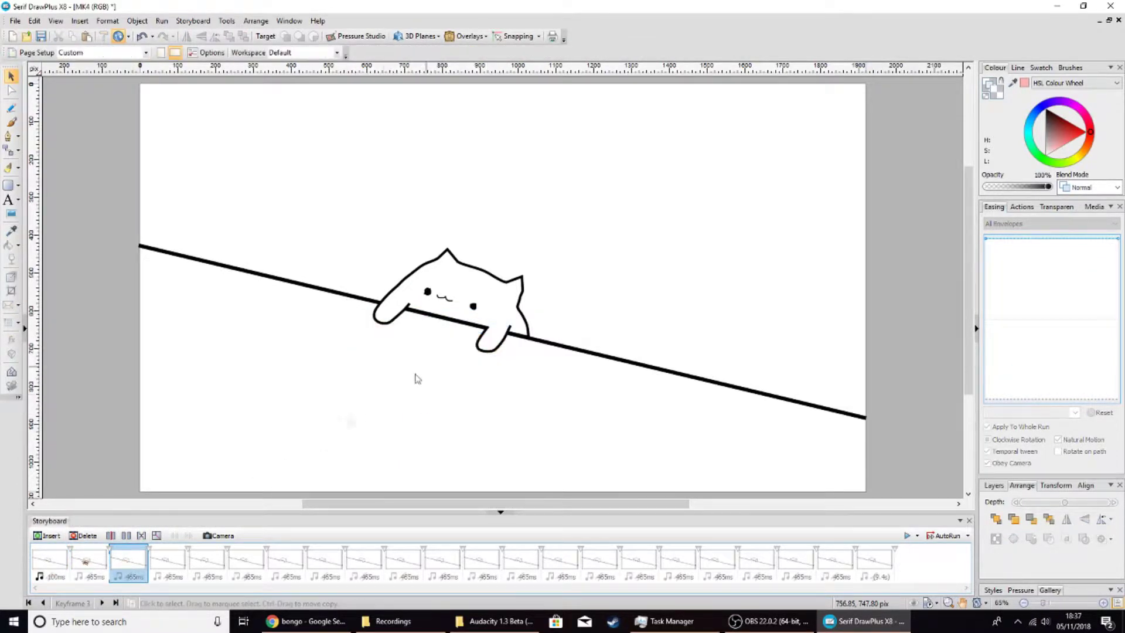
# - Run the bongo drums forward from keyframe 2 to the end of the storyboard
pyautogui.click(88, 562)
pyautogui.click(455, 374)
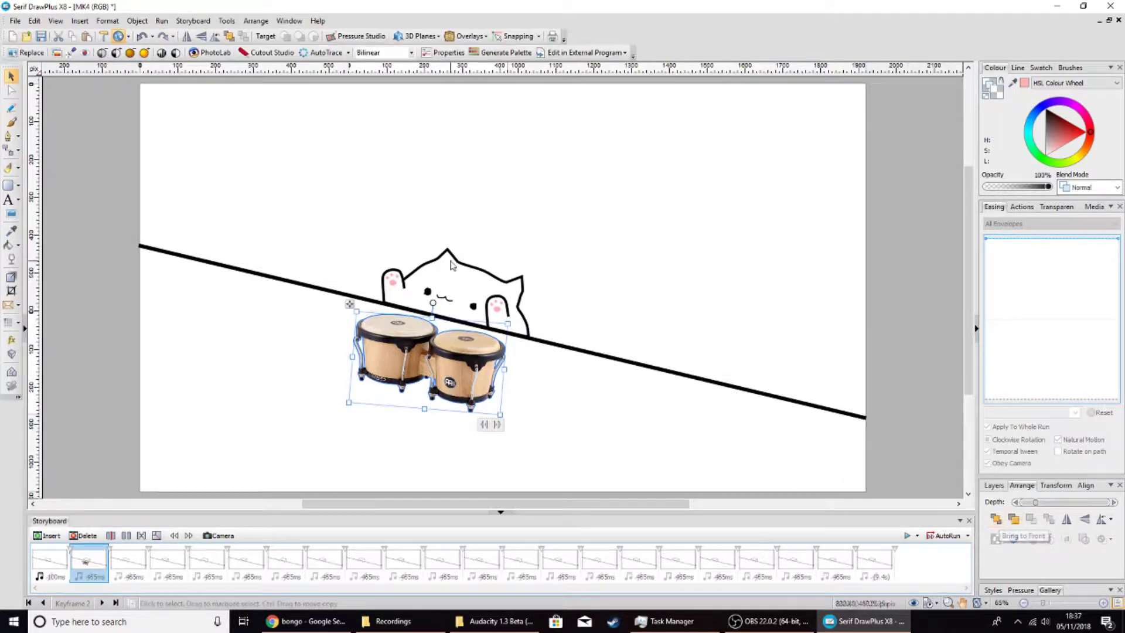
pyautogui.click(497, 426)
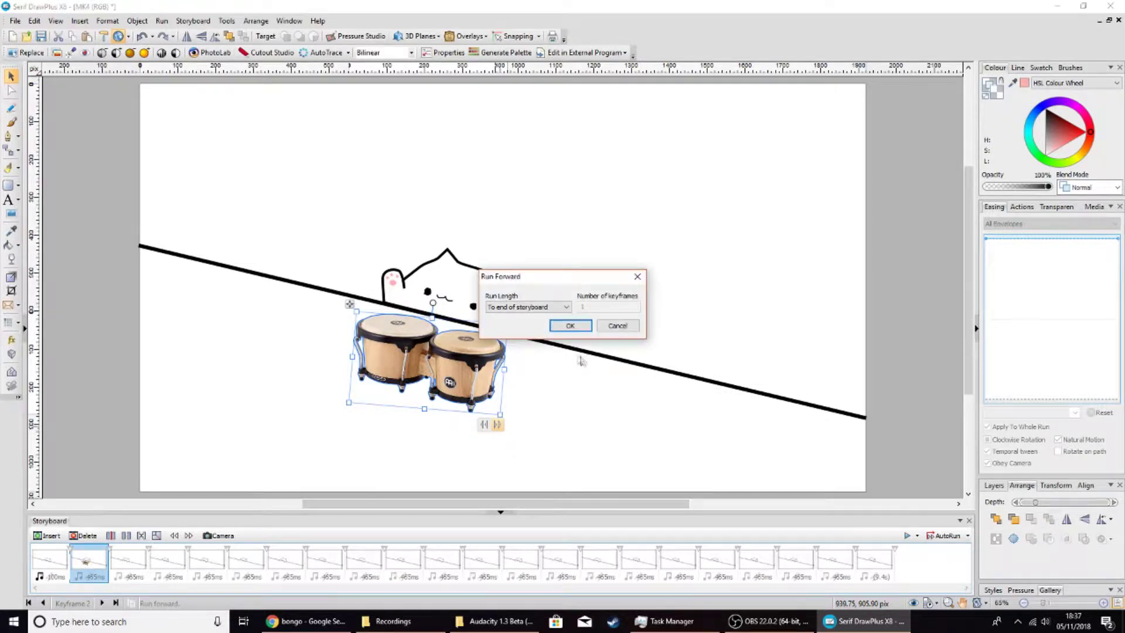
pyautogui.click(570, 327)
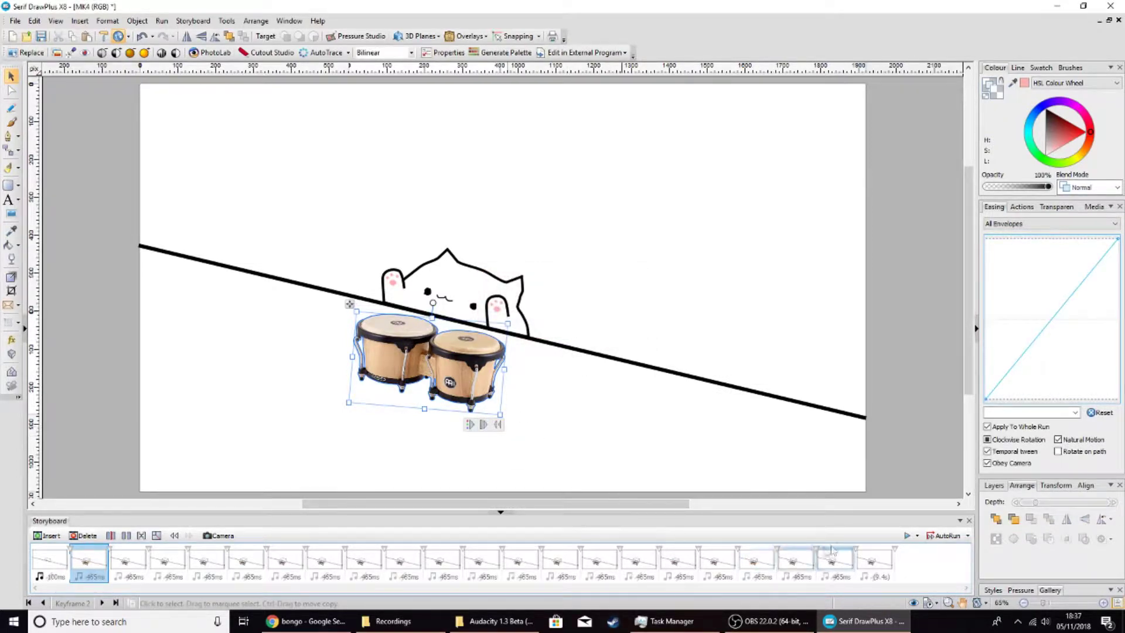
# - Step through keyframes 4, 5 and 6 to check the drums appear
pyautogui.click(128, 560)
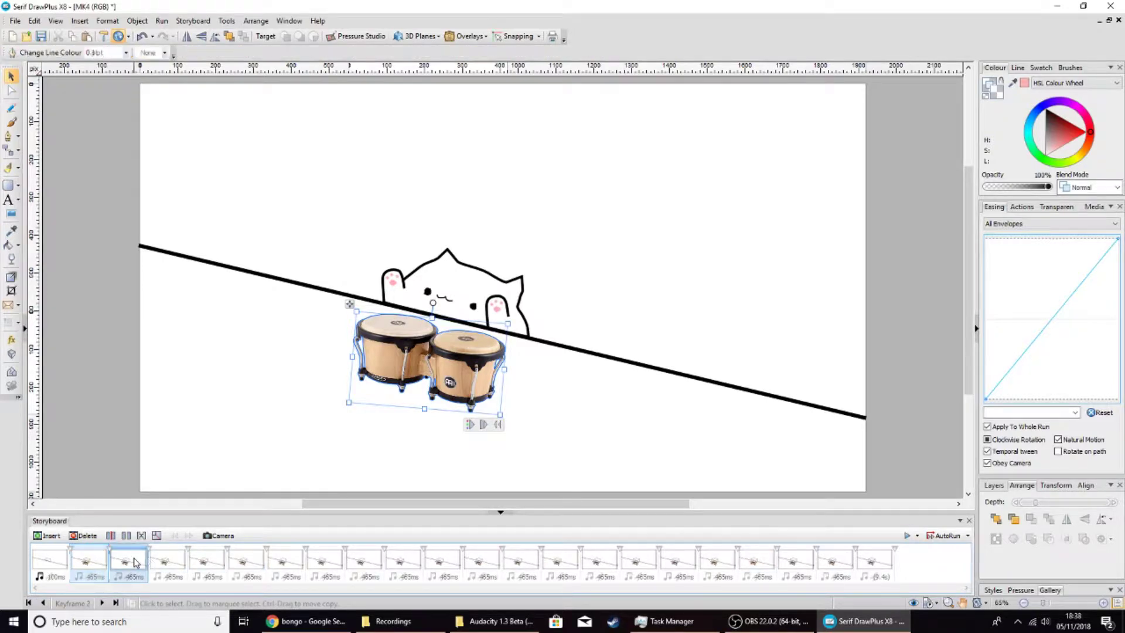
pyautogui.click(167, 560)
pyautogui.click(206, 561)
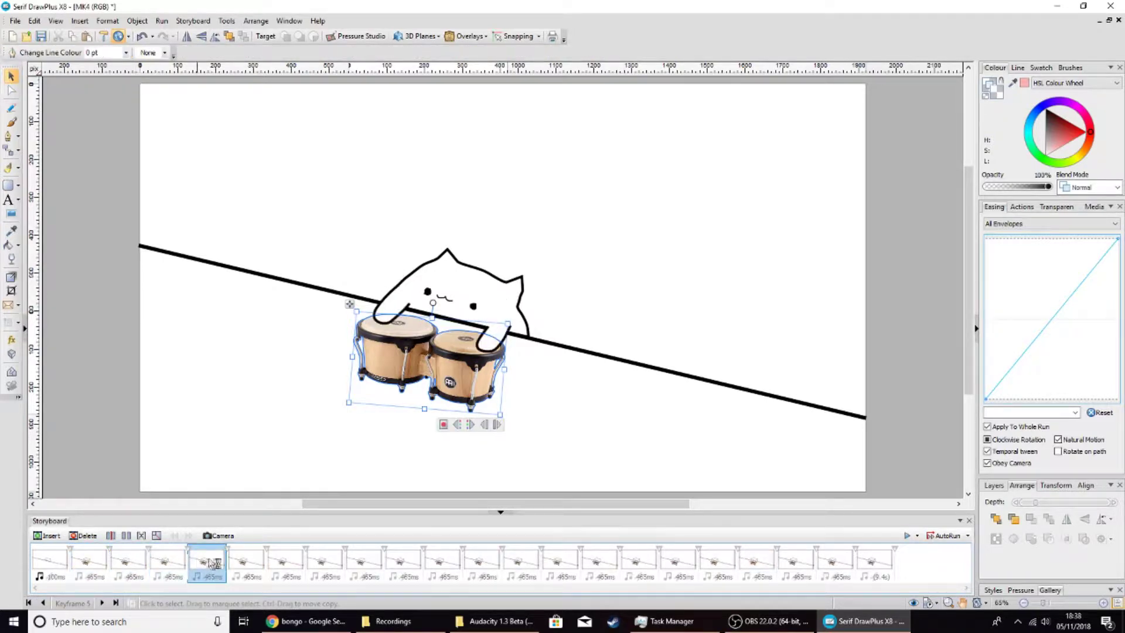
pyautogui.click(242, 563)
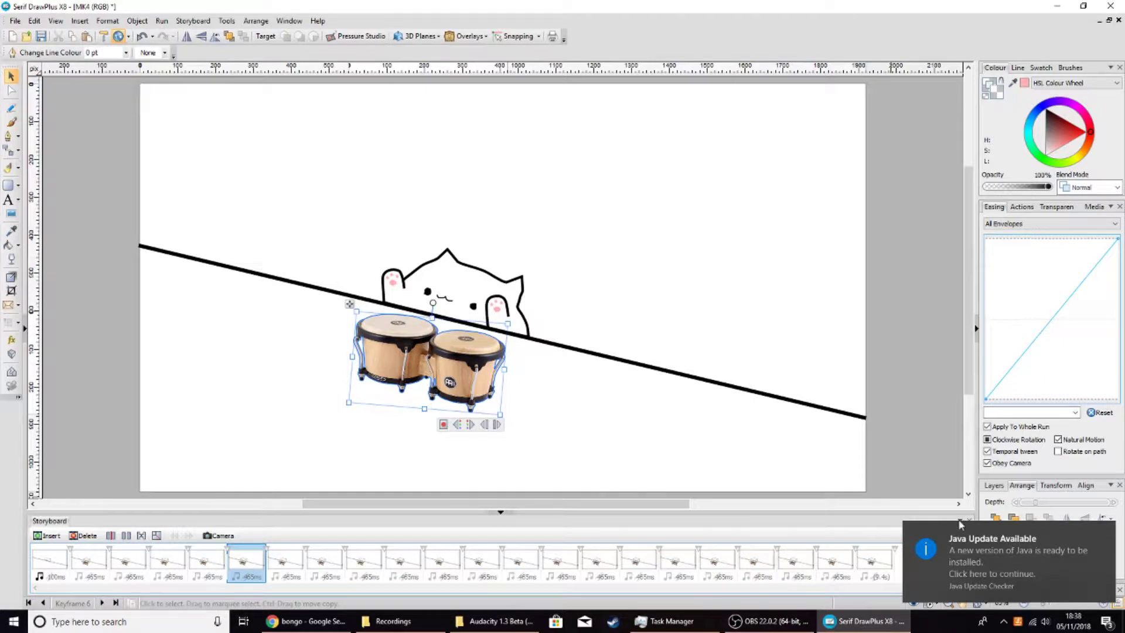
pyautogui.click(1105, 534)
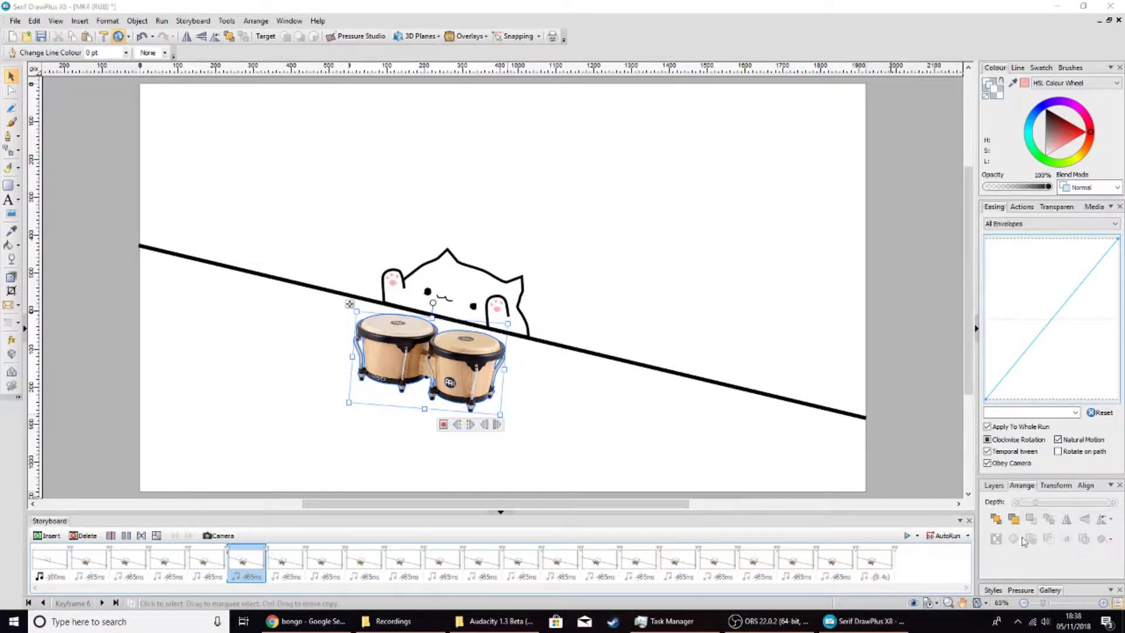
pyautogui.click(906, 536)
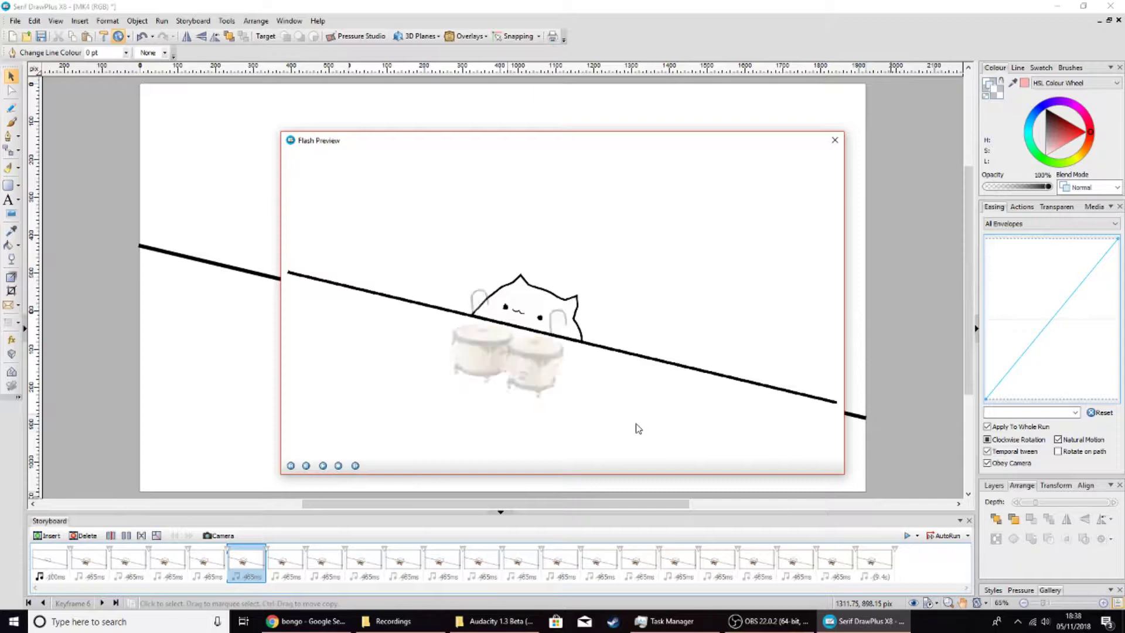
pyautogui.click(835, 140)
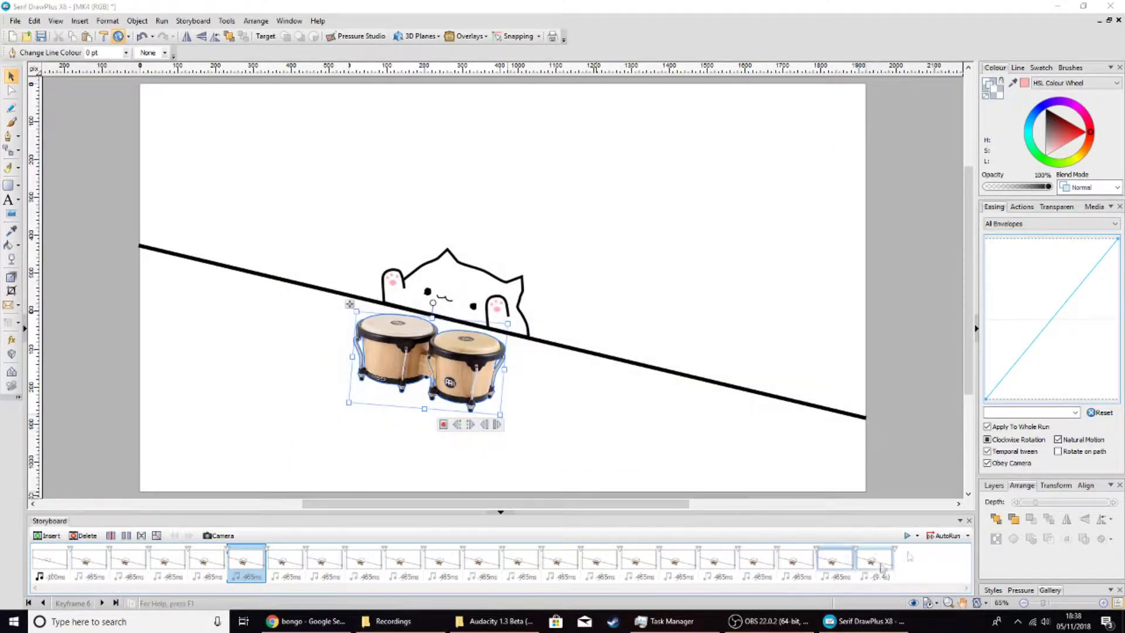
# - On keyframe 21, draw a small Quick Rectangle near the page's top right, then deselect it
pyautogui.click(835, 560)
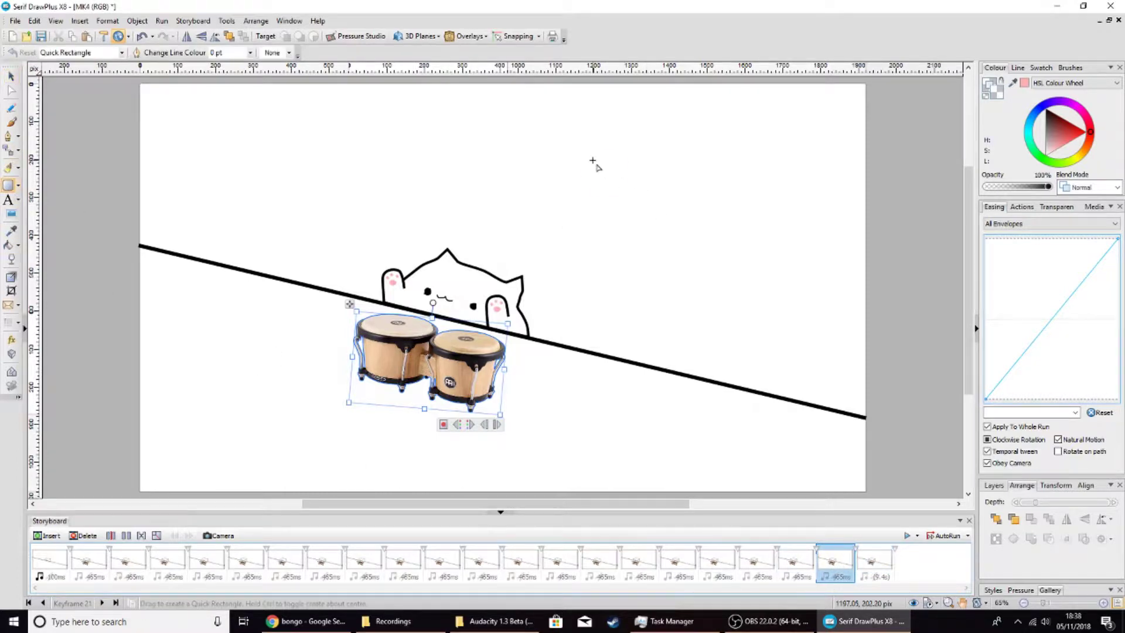
pyautogui.moveTo(593, 160); pyautogui.dragTo(643, 202)
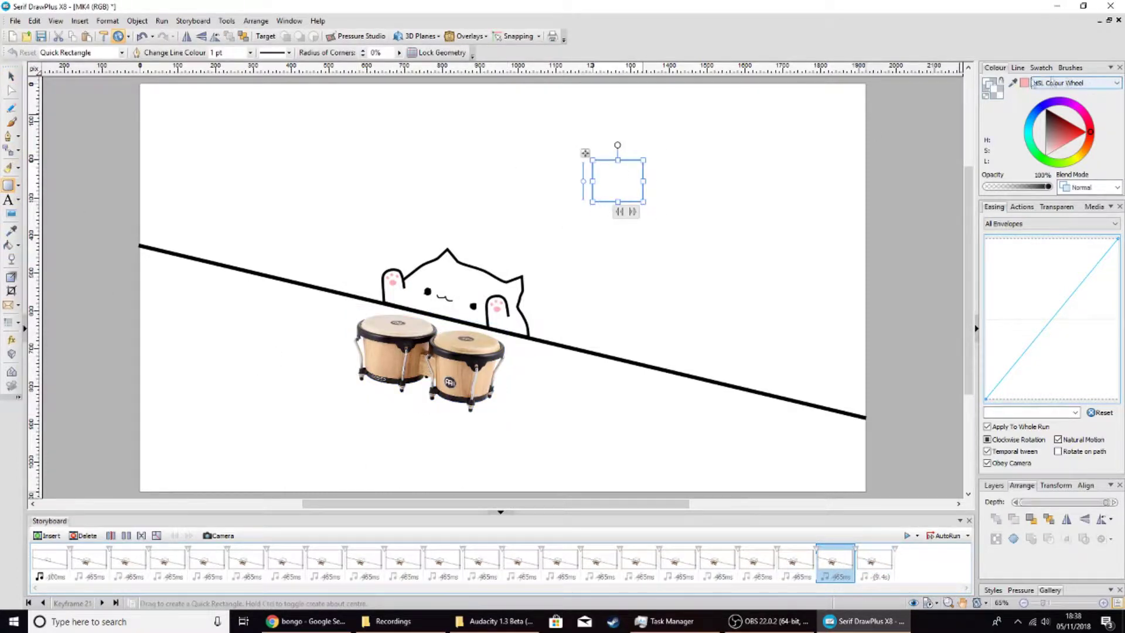
pyautogui.press('Escape')
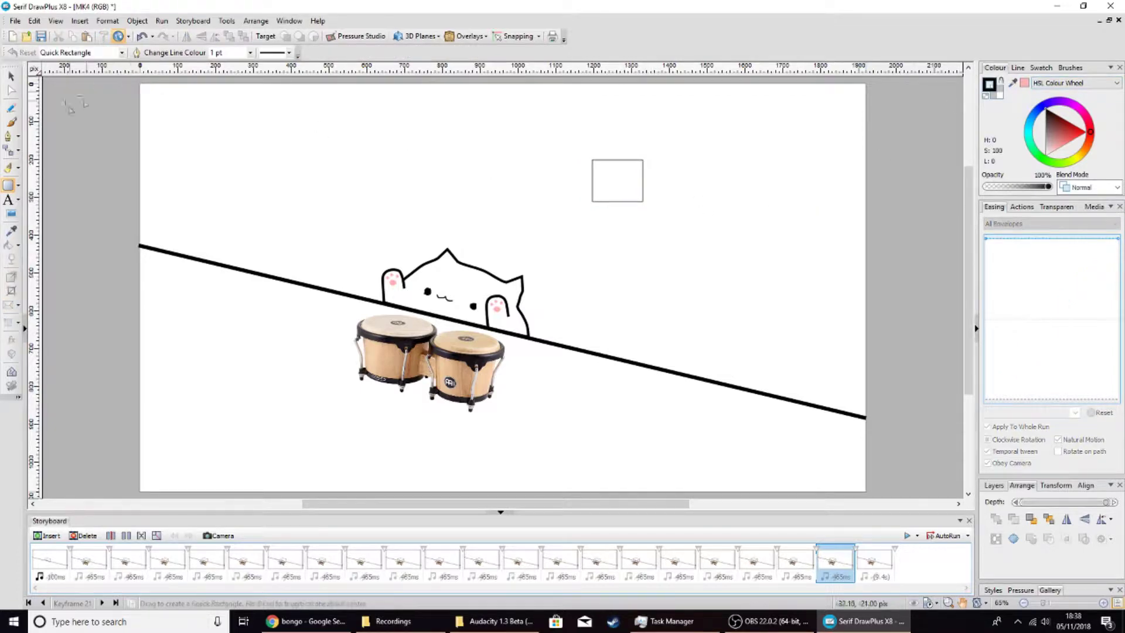
pyautogui.press('Escape')
pyautogui.moveTo(566, 120); pyautogui.dragTo(686, 253)
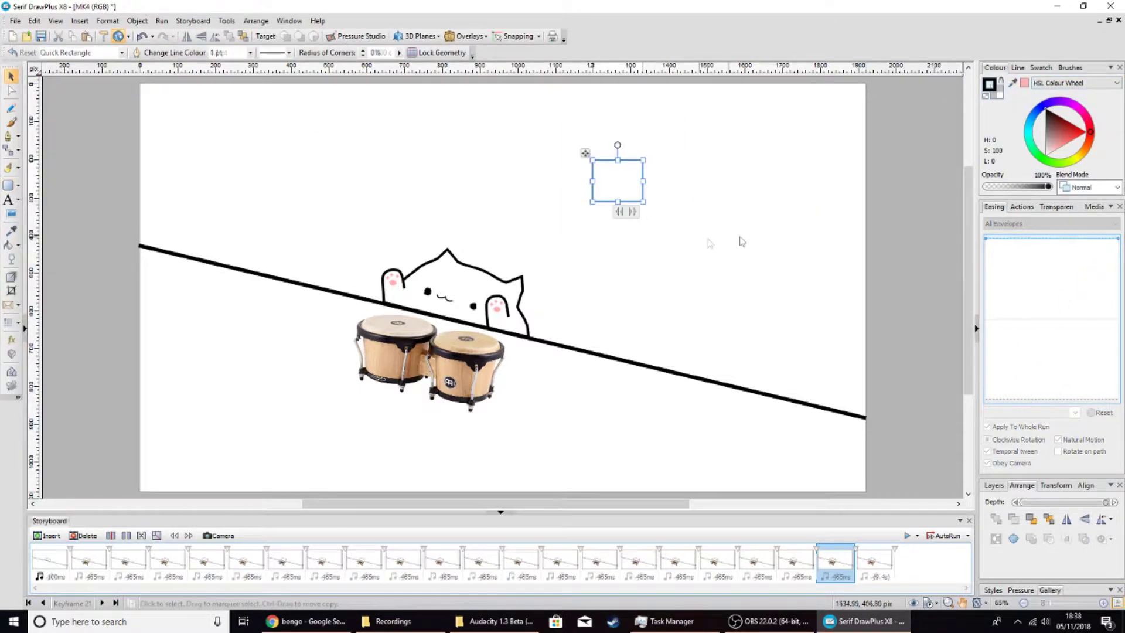
pyautogui.click(760, 209)
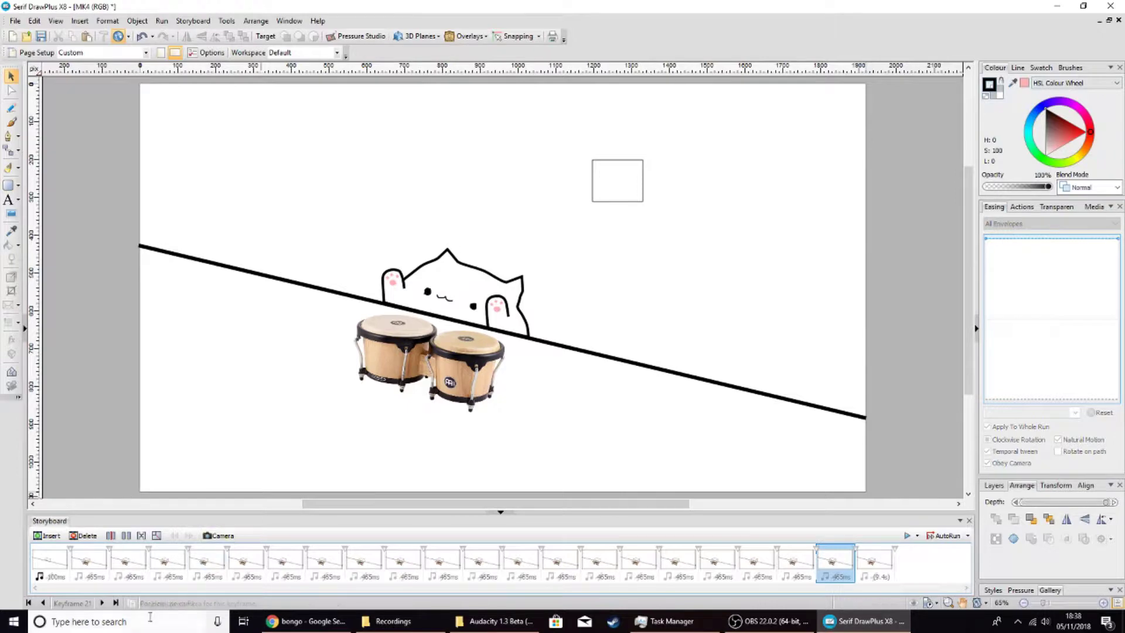
pyautogui.click(128, 559)
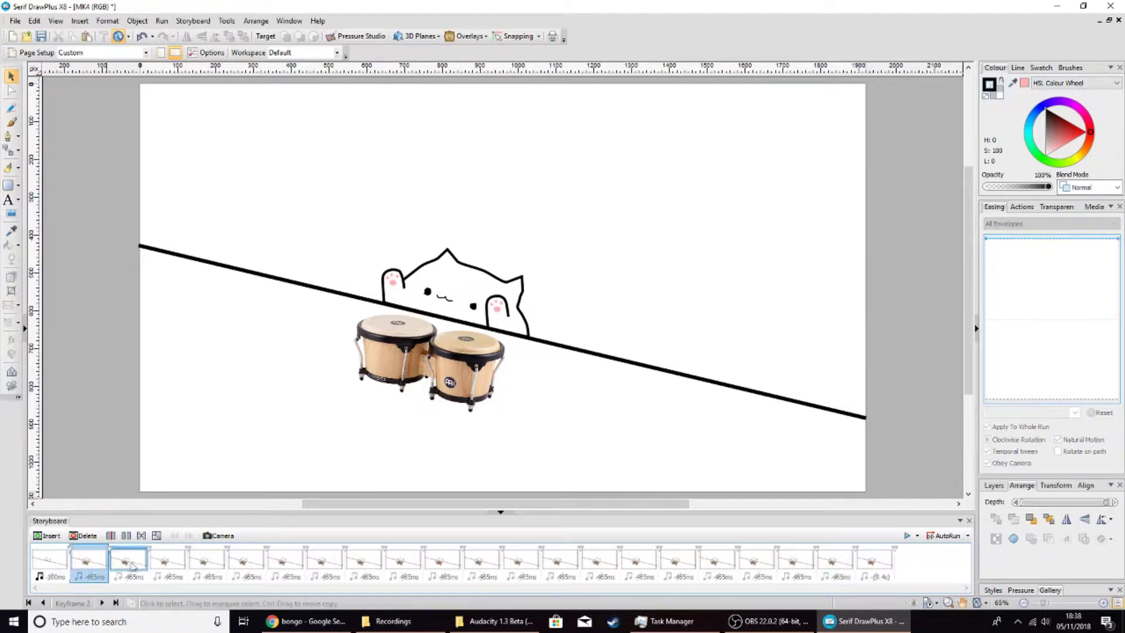
pyautogui.click(773, 624)
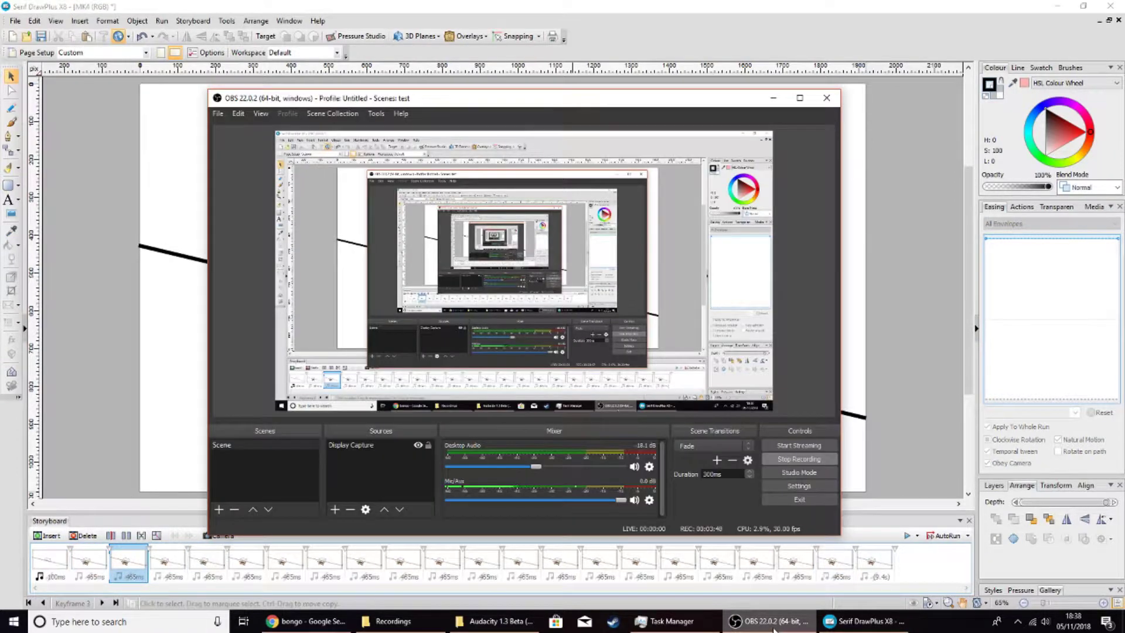
pyautogui.click(774, 625)
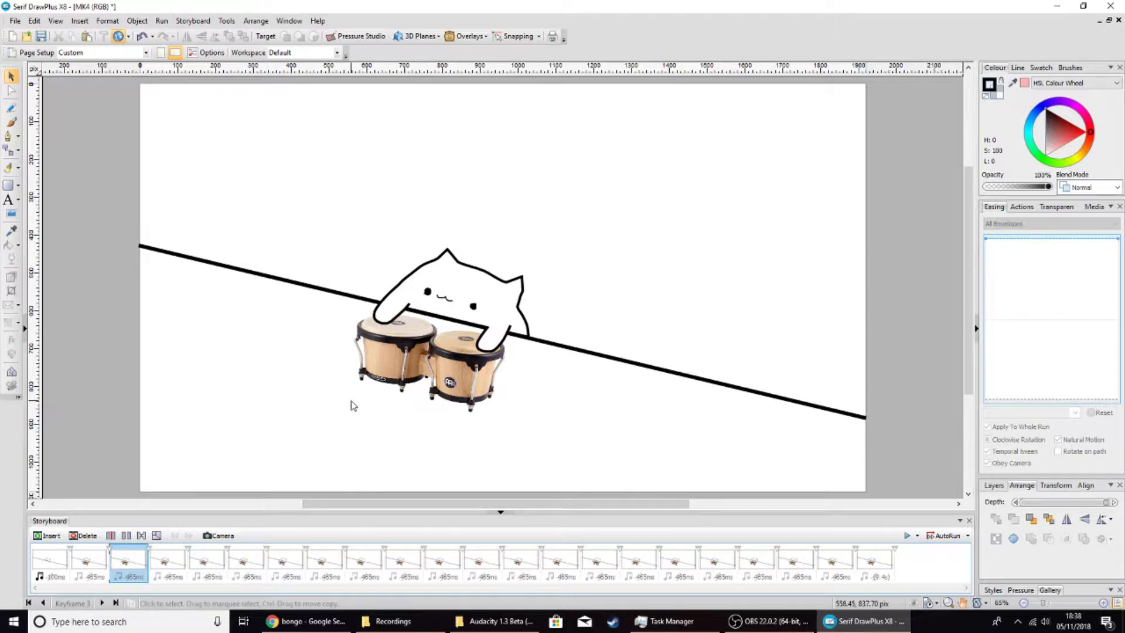
pyautogui.moveTo(315, 230); pyautogui.dragTo(621, 404)
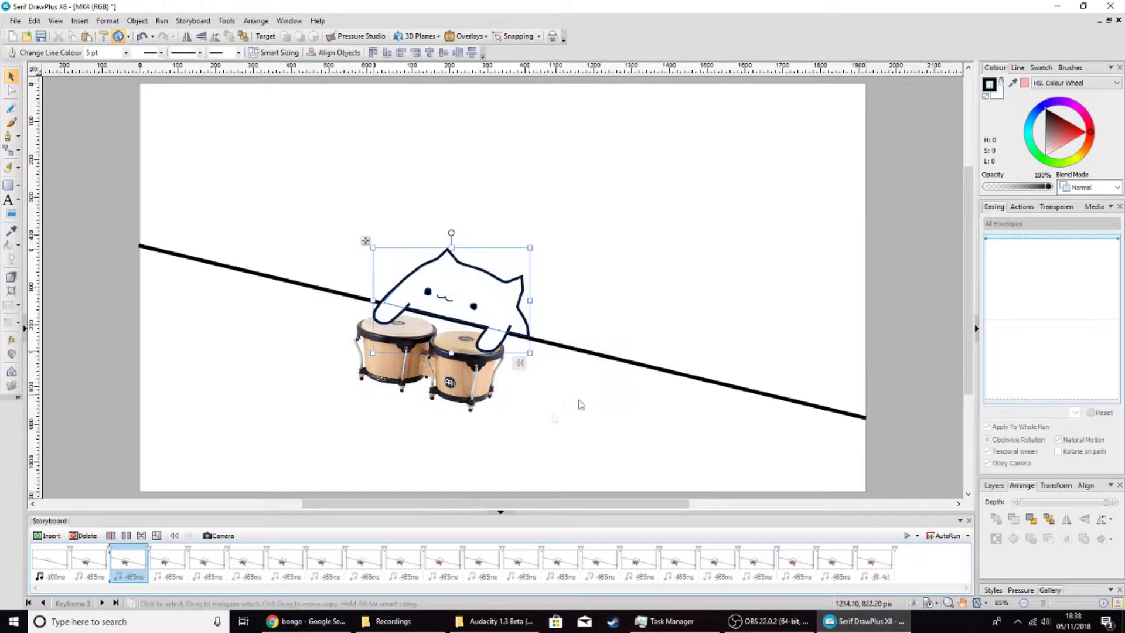
pyautogui.click(578, 402)
pyautogui.click(375, 346)
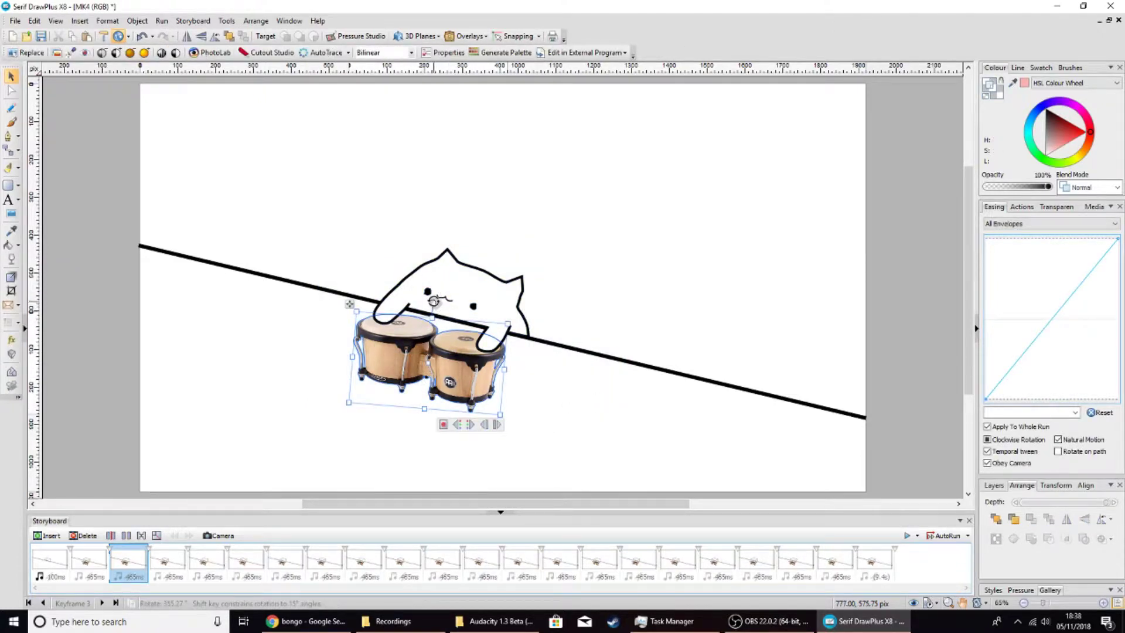
pyautogui.moveTo(434, 301); pyautogui.dragTo(410, 464)
pyautogui.click(558, 402)
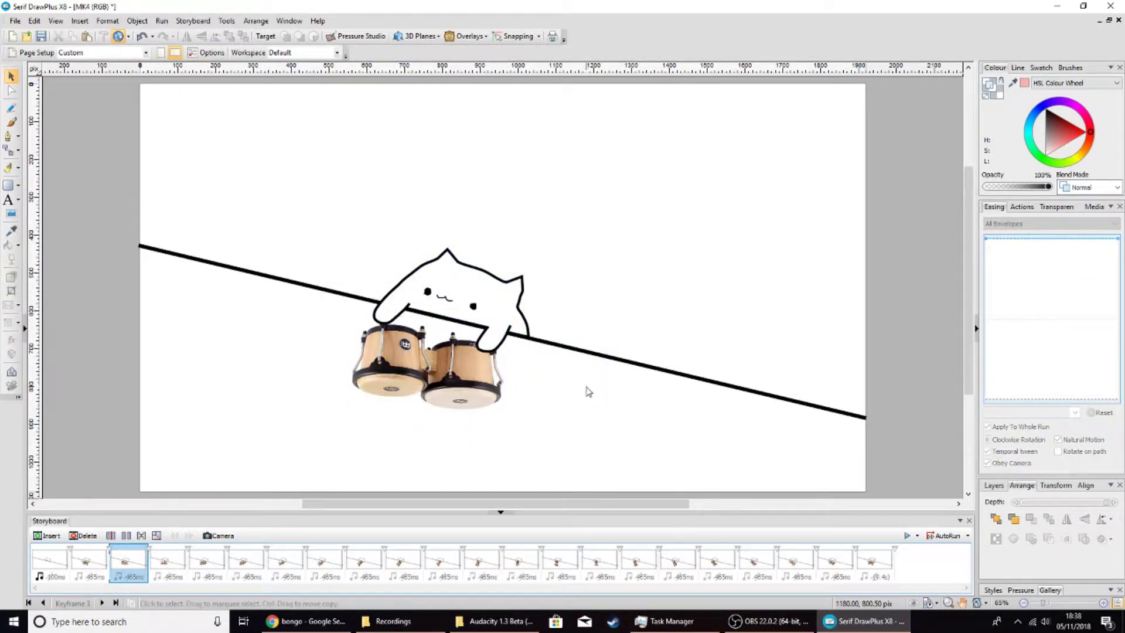
pyautogui.hotkey('ctrl', 'z')
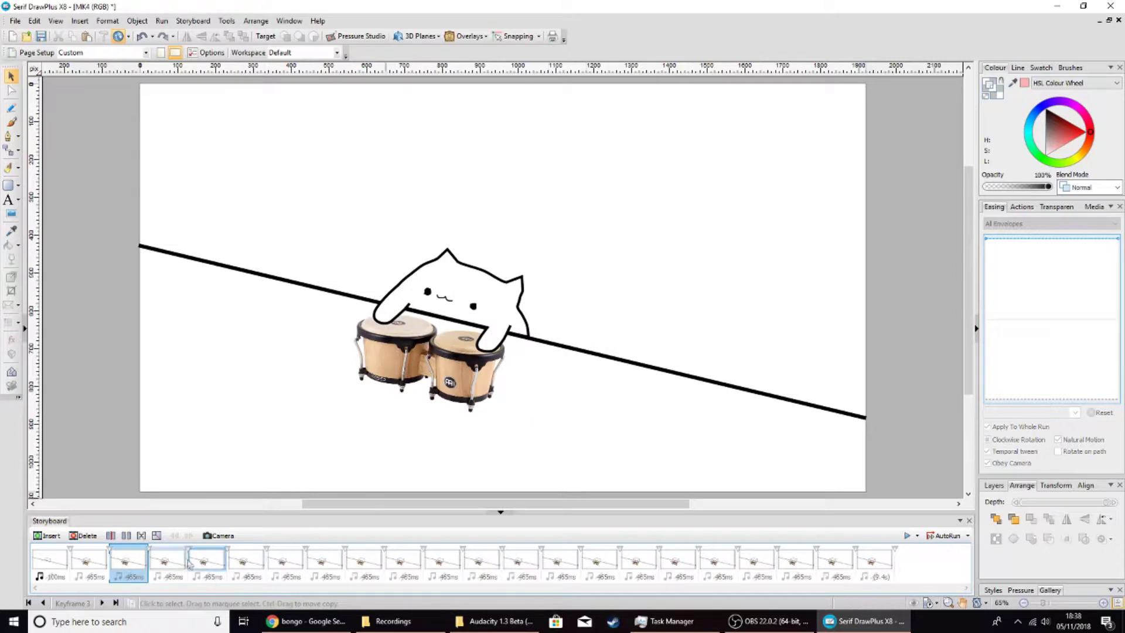
pyautogui.click(167, 560)
pyautogui.click(206, 560)
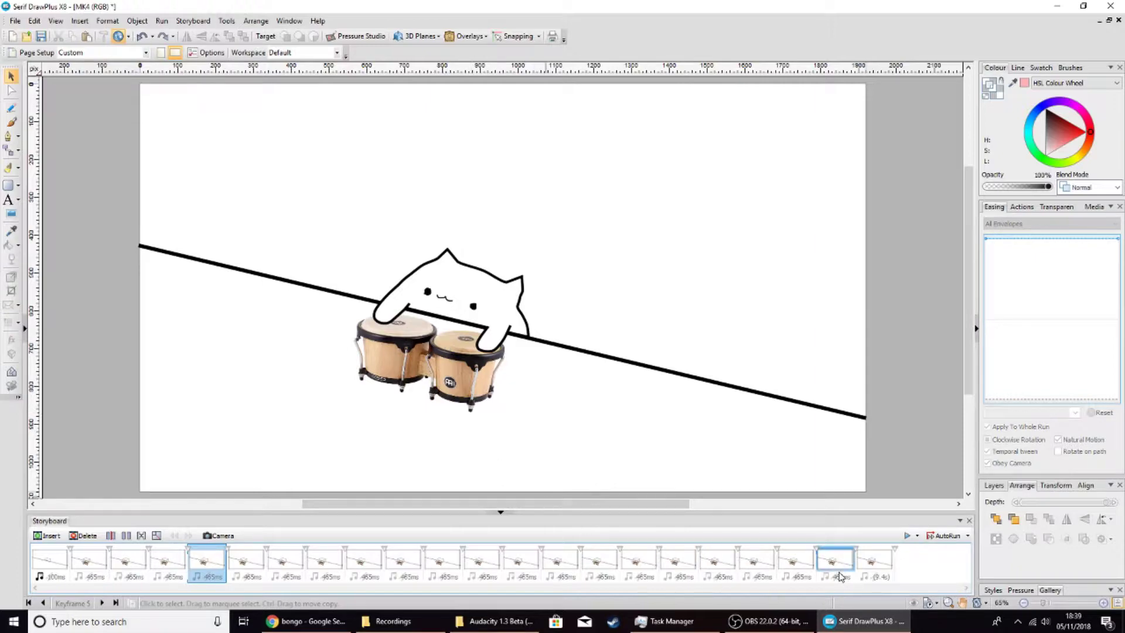
# - Browse bongo previews (dark wood, Wikipedia, Club Salsa F826002) and open the Meinl HB100NT set
pyautogui.click(327, 627)
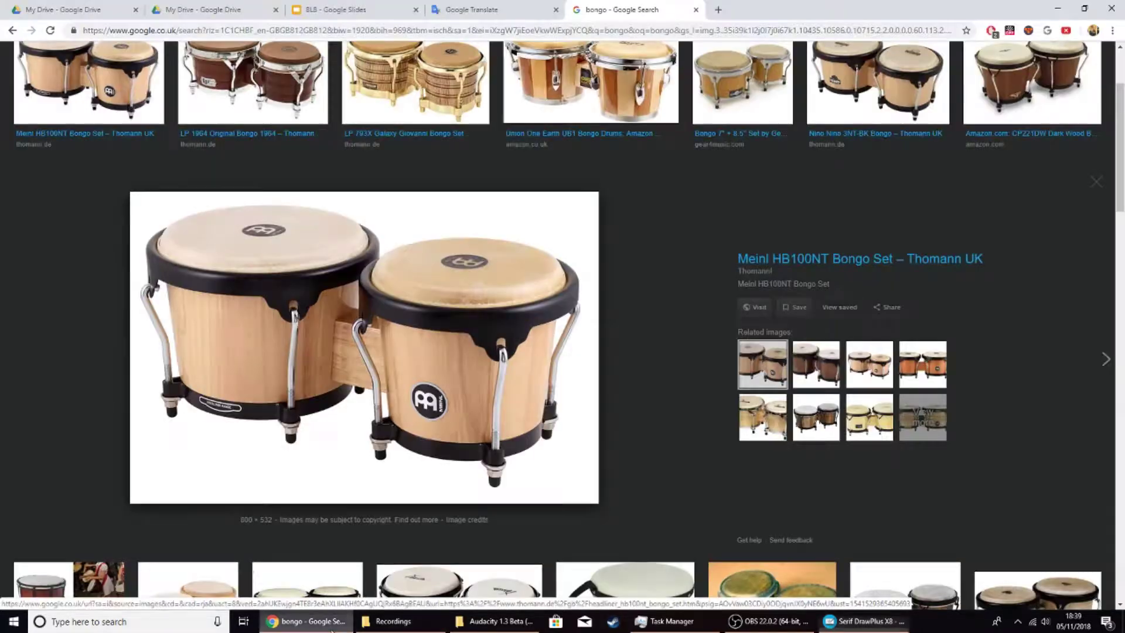
pyautogui.scroll(3, 451, 308)
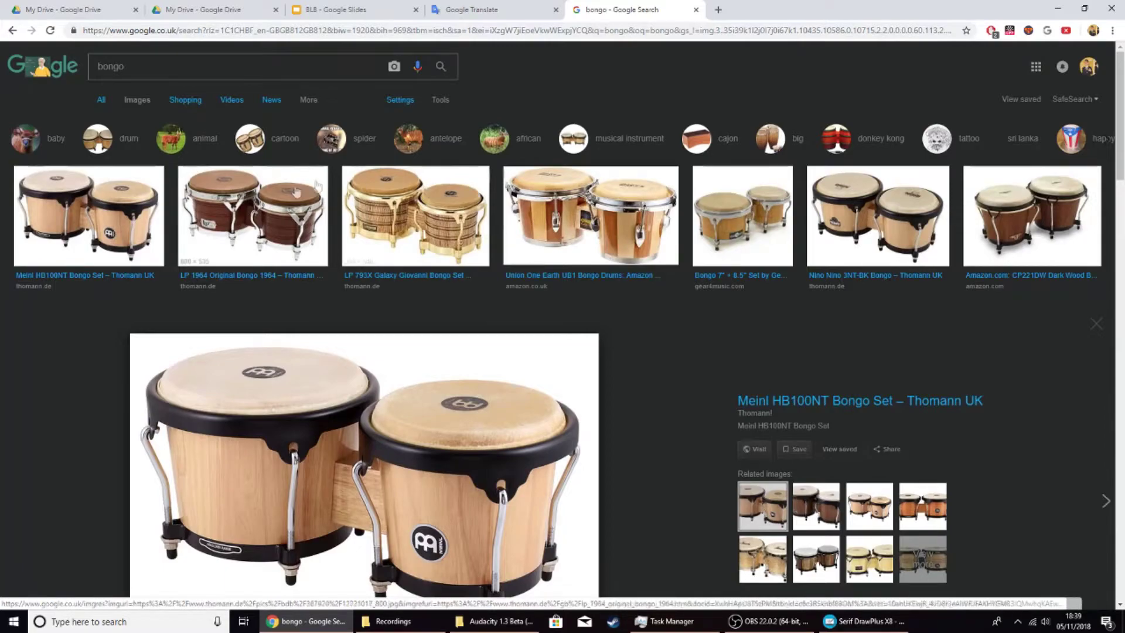
pyautogui.click(1032, 214)
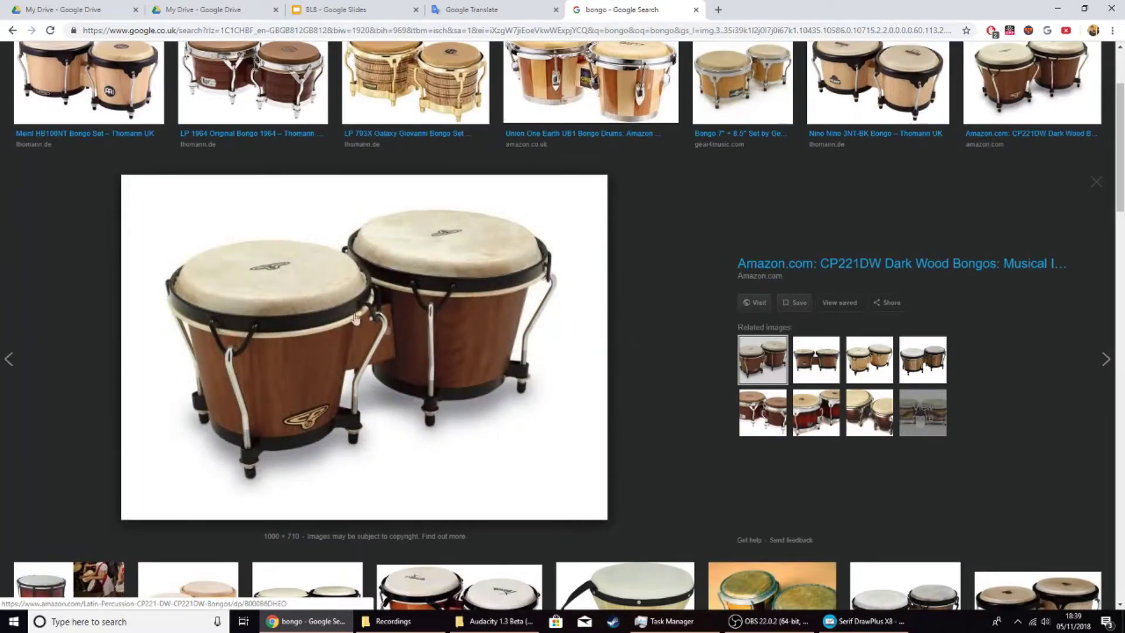
pyautogui.scroll(-3, 405, 469)
pyautogui.click(778, 441)
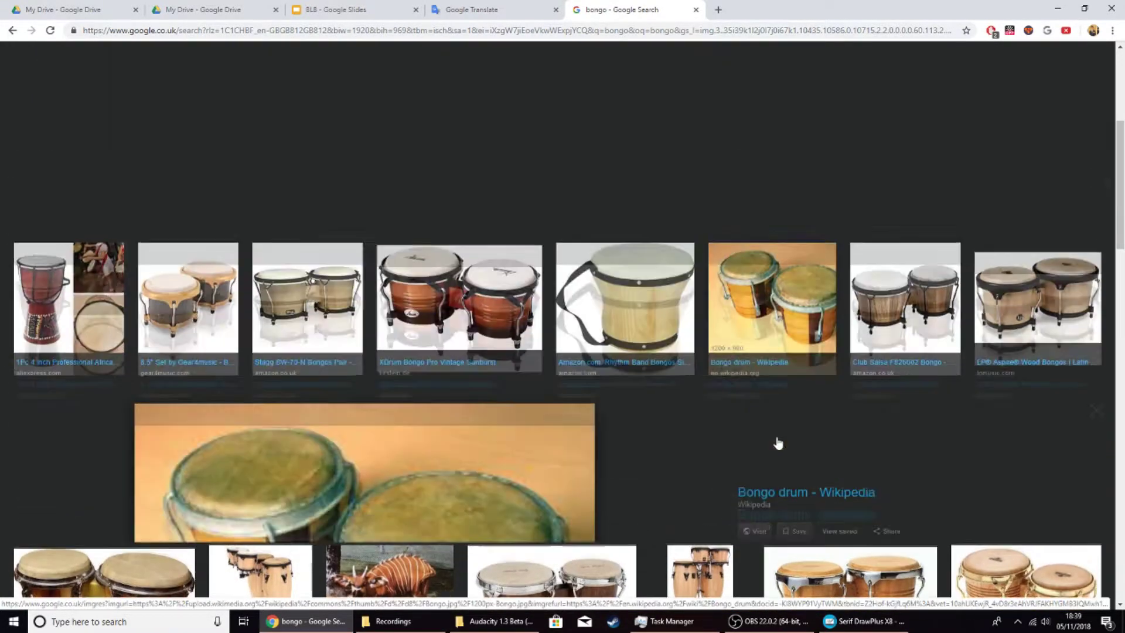
pyautogui.click(864, 151)
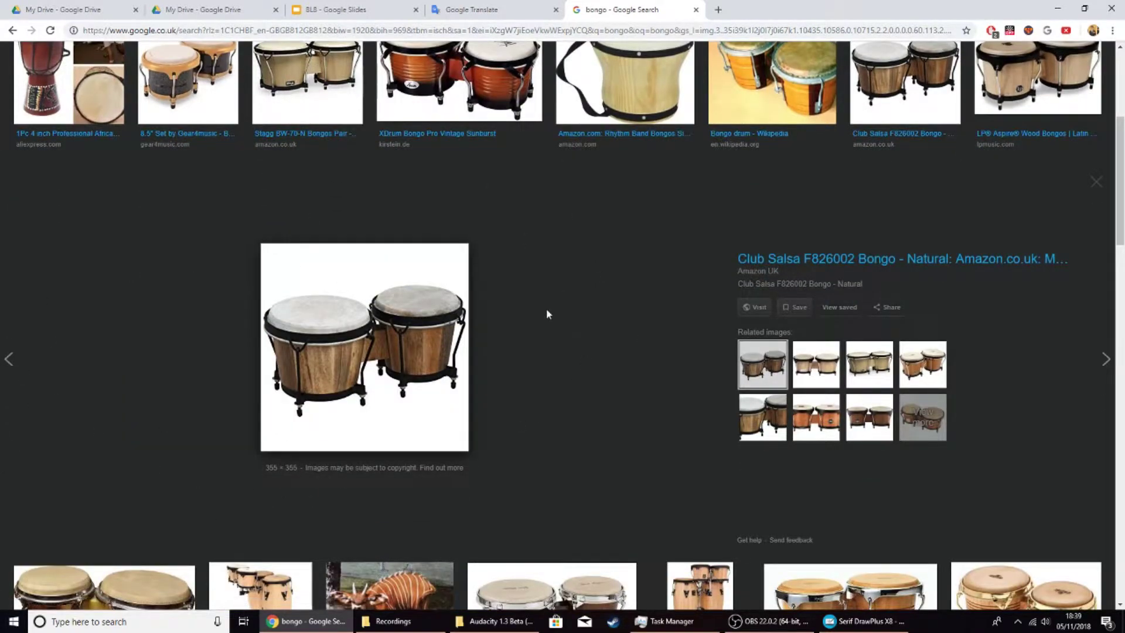
pyautogui.scroll(5, 546, 308)
pyautogui.click(57, 186)
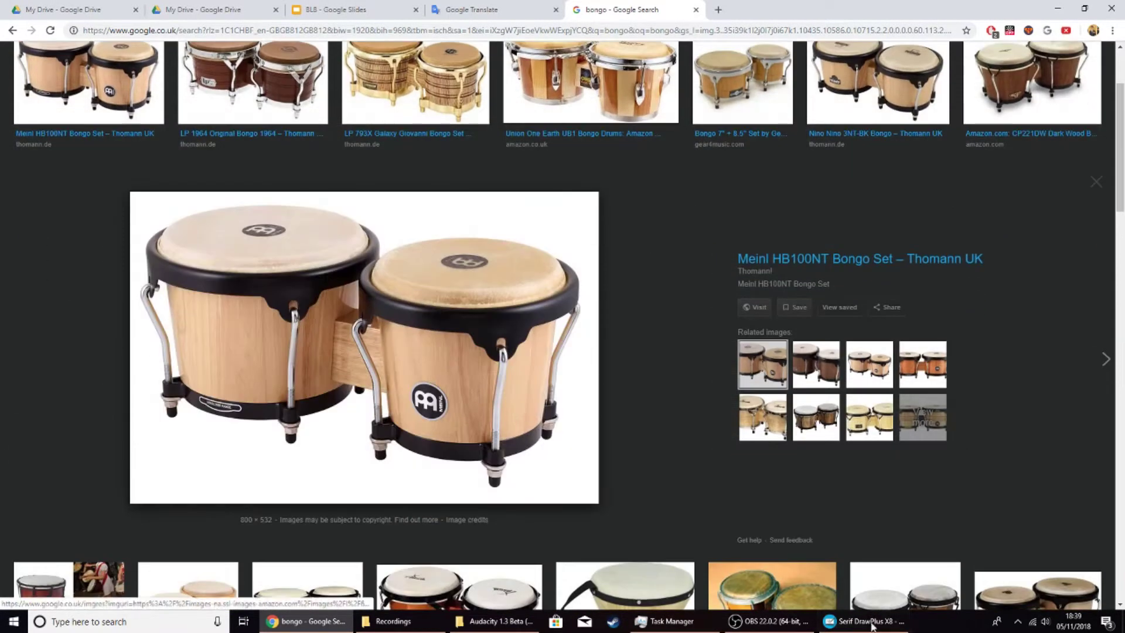
pyautogui.click(842, 624)
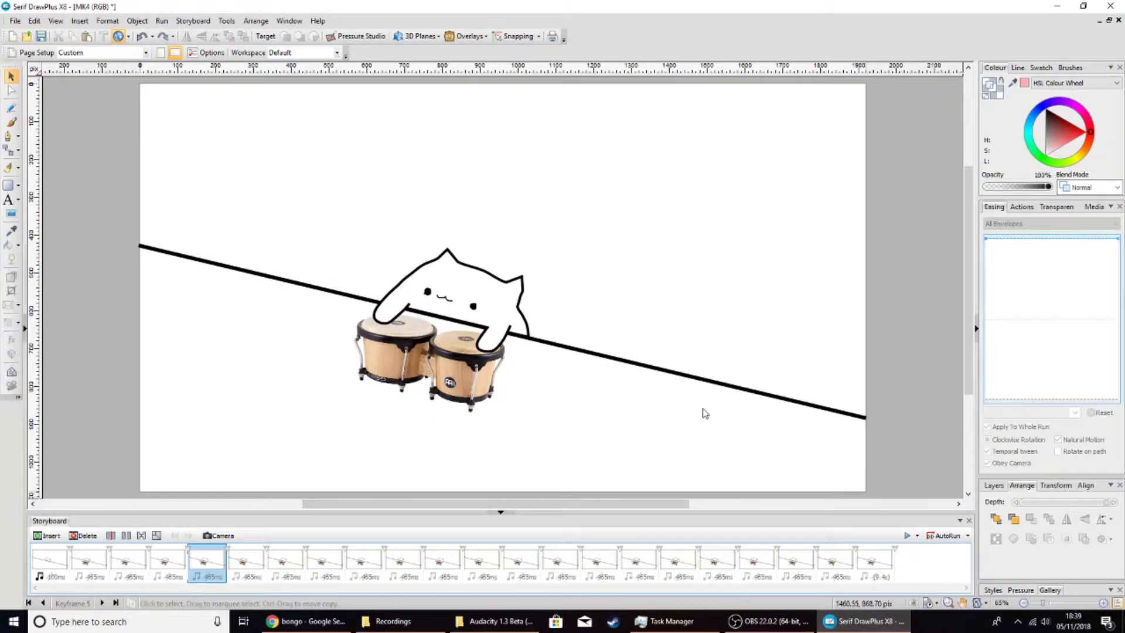
# - Play and close the Flash preview of the animation, then return to keyframe 21
pyautogui.click(907, 535)
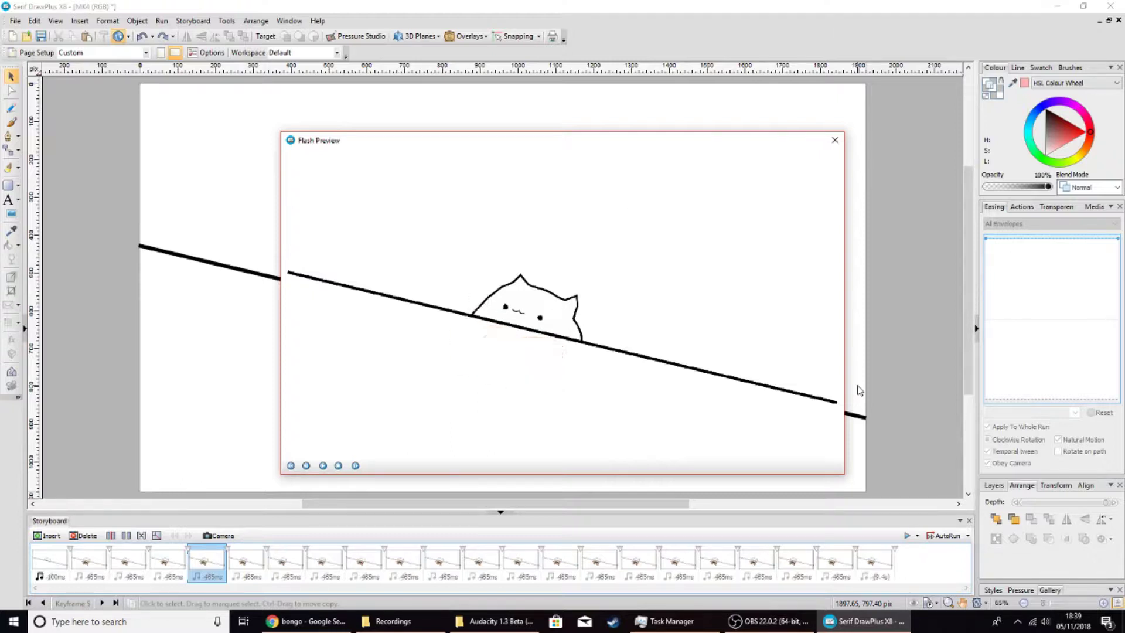
pyautogui.click(834, 143)
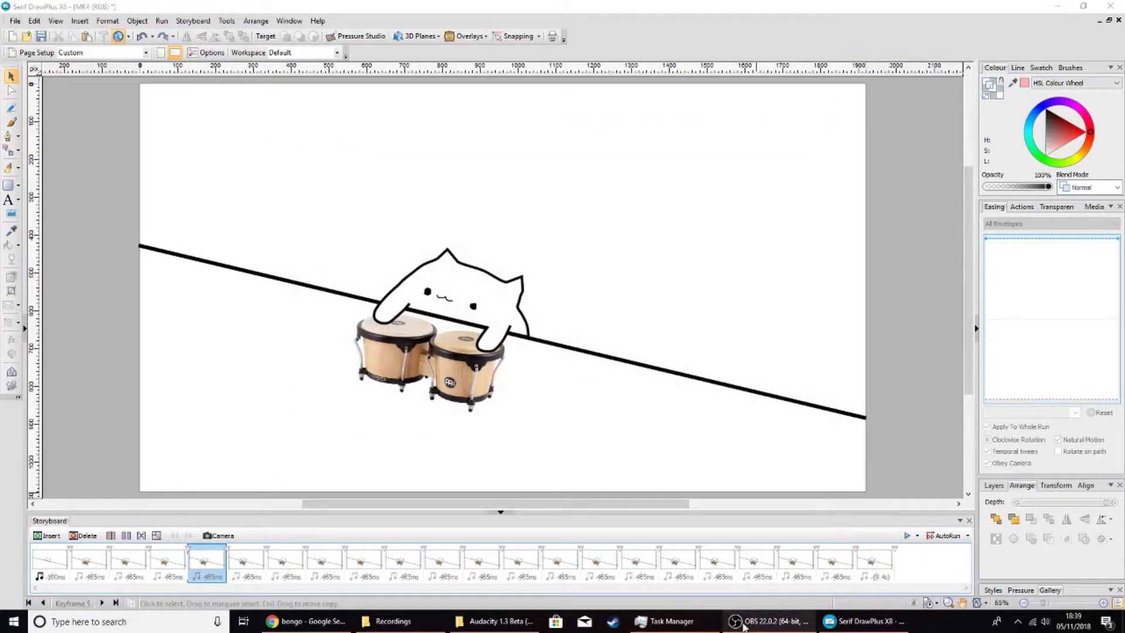
pyautogui.click(835, 560)
# - Cut the small square from keyframe 21 and paste it into keyframe 20
pyautogui.click(617, 202)
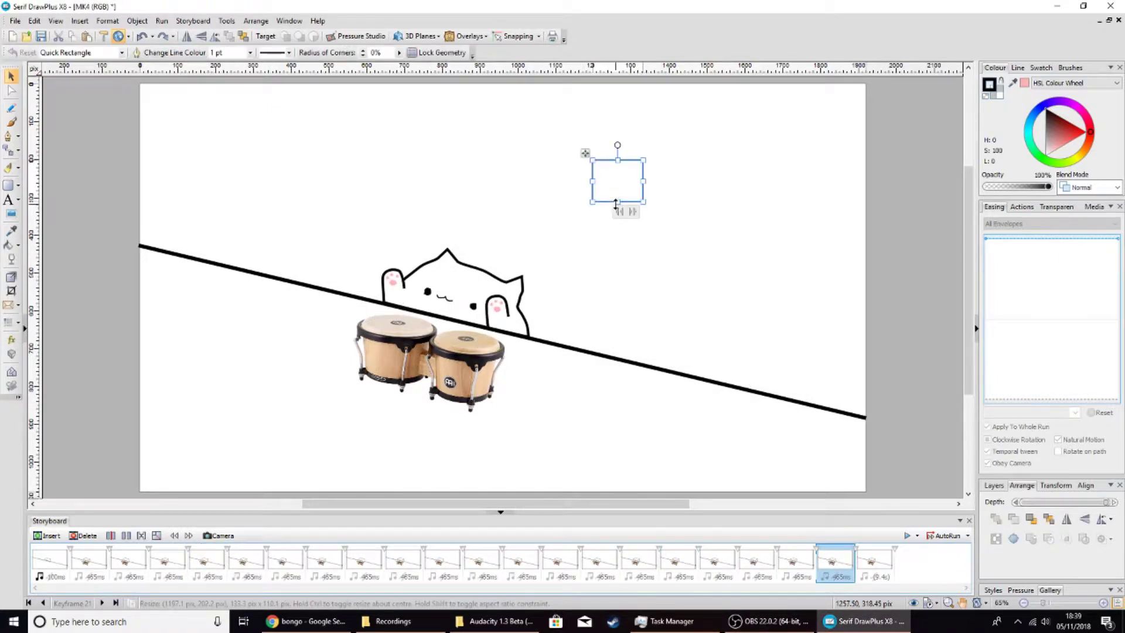
pyautogui.rightClick(606, 180)
pyautogui.click(618, 189)
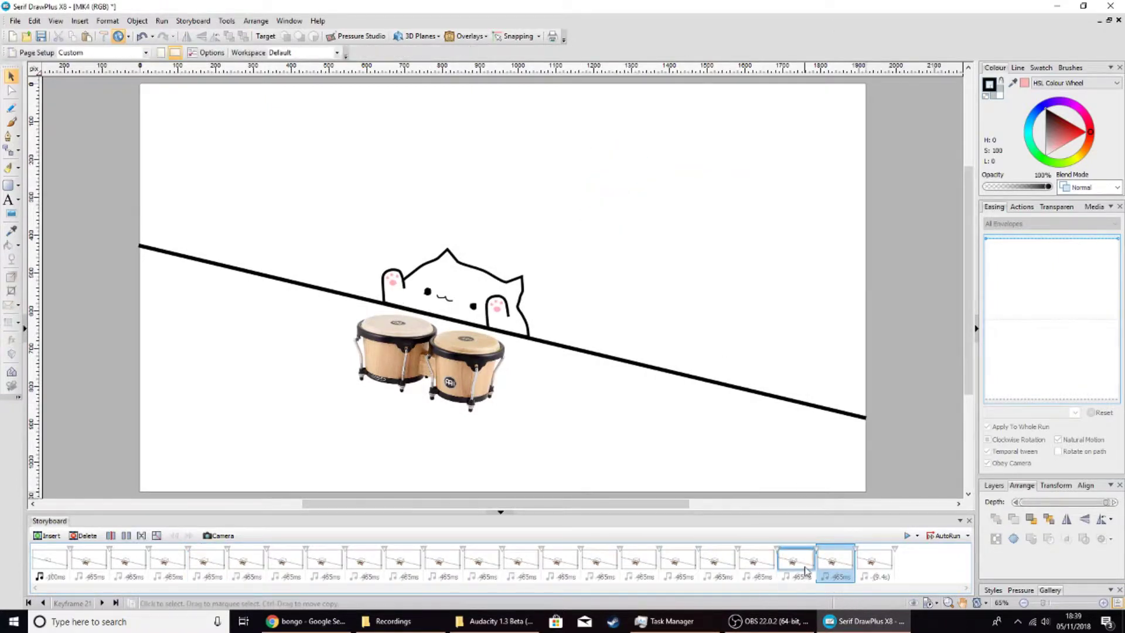
pyautogui.click(791, 574)
pyautogui.hotkey('ctrl', 'v')
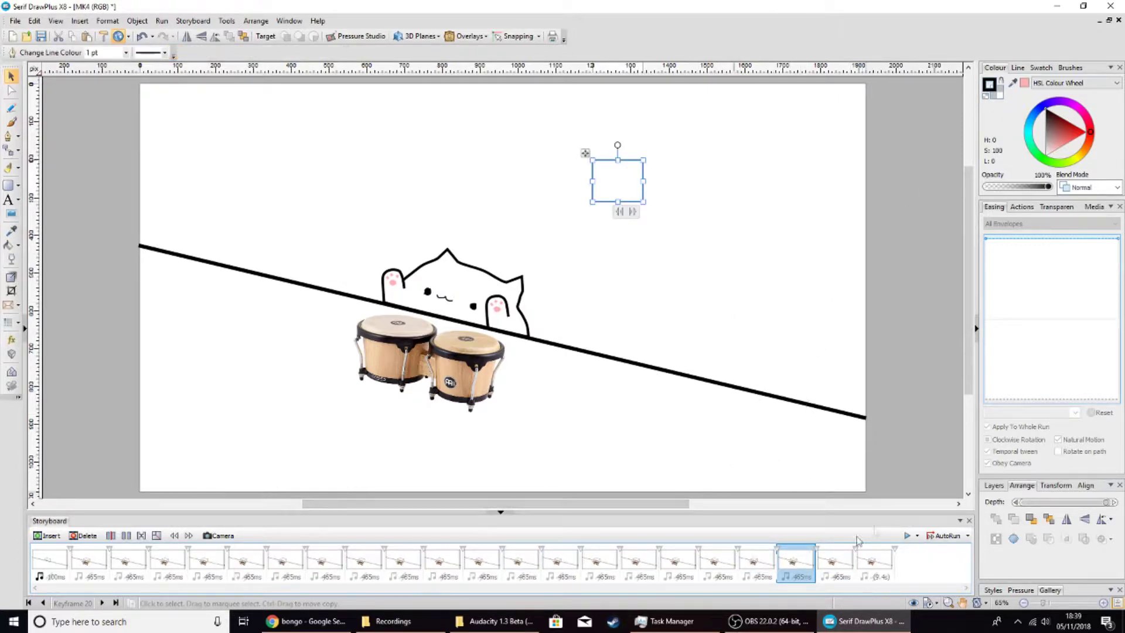
# - Paste the square into keyframe 19, move it lower-right, and preview the animation
pyautogui.click(755, 561)
pyautogui.hotkey('ctrl', 'v')
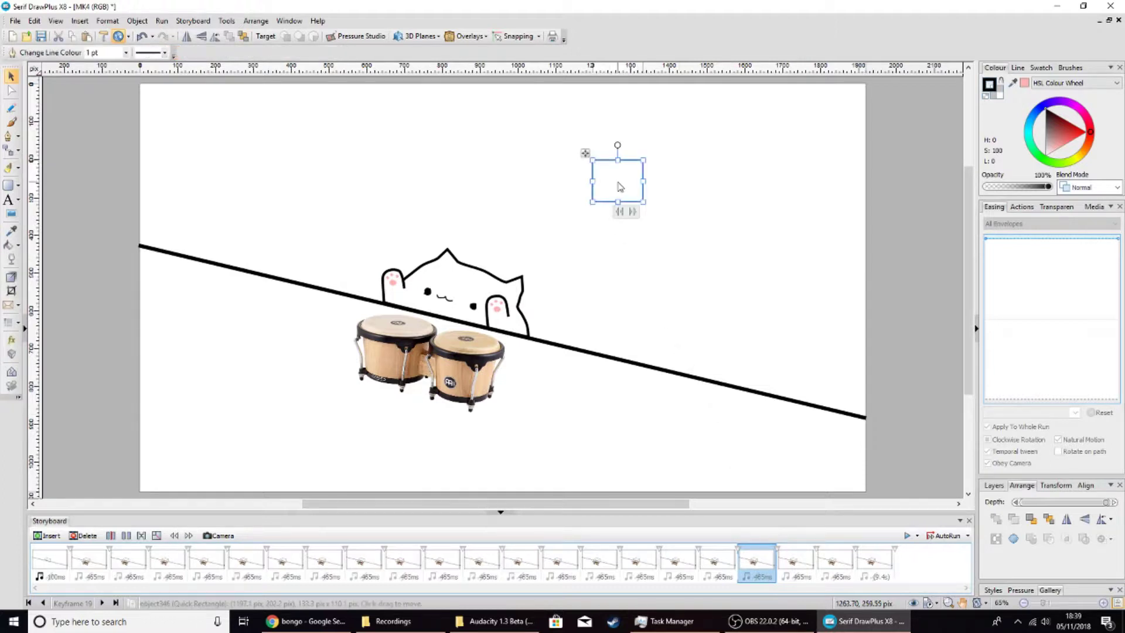
pyautogui.moveTo(618, 181); pyautogui.dragTo(642, 245)
pyautogui.click(762, 288)
pyautogui.click(907, 536)
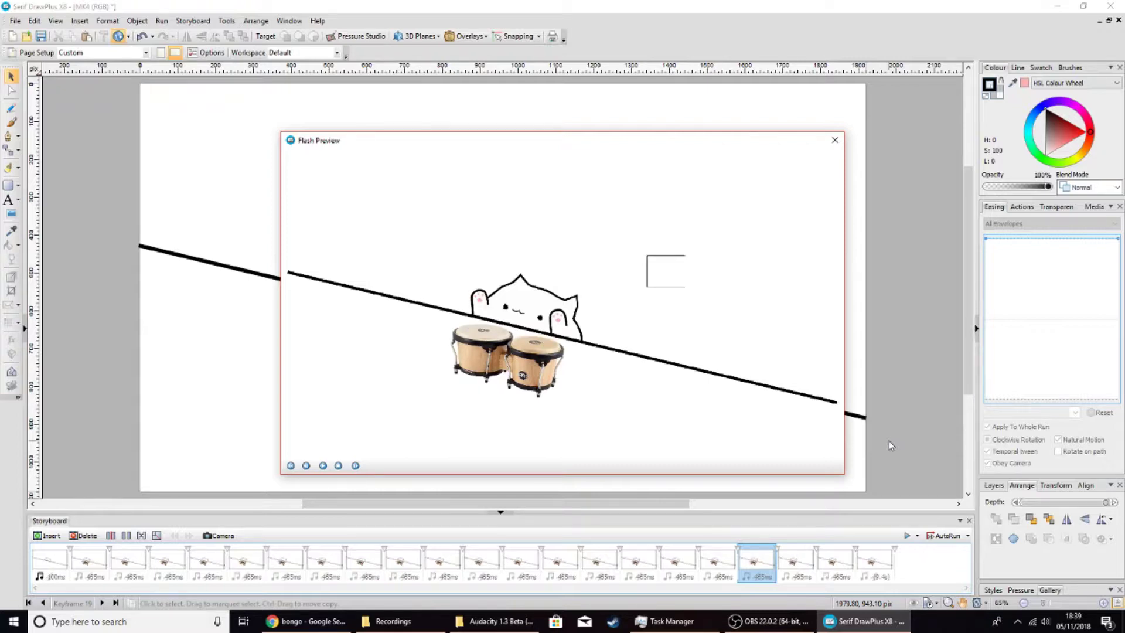
pyautogui.click(835, 139)
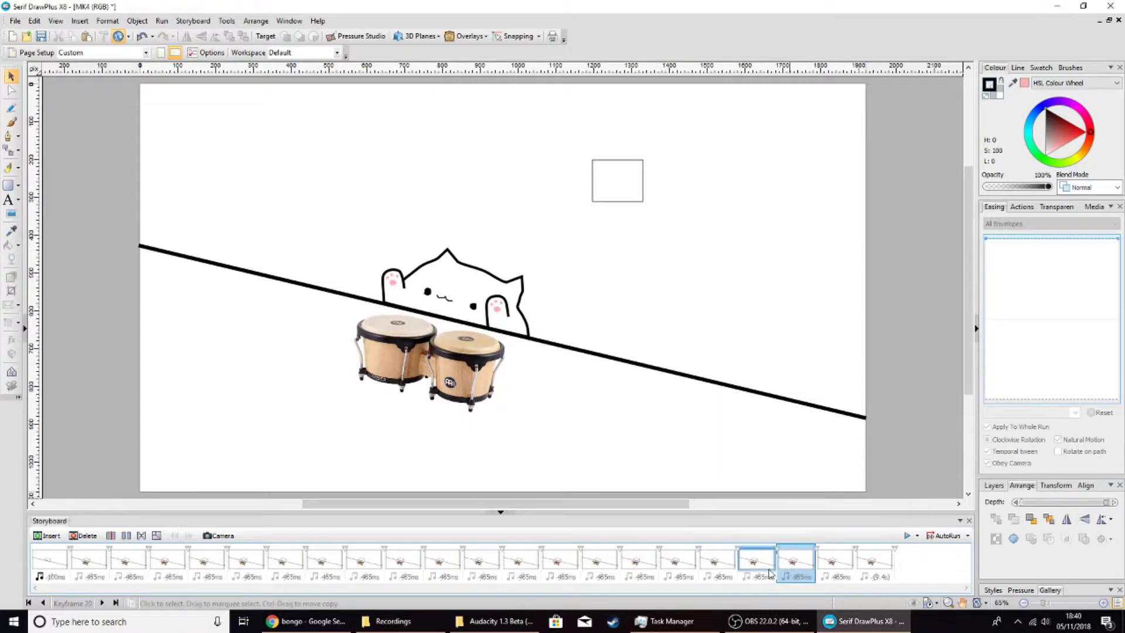
# - Delete the square from keyframe 20 so it stays only on keyframe 19
pyautogui.click(806, 579)
pyautogui.click(632, 199)
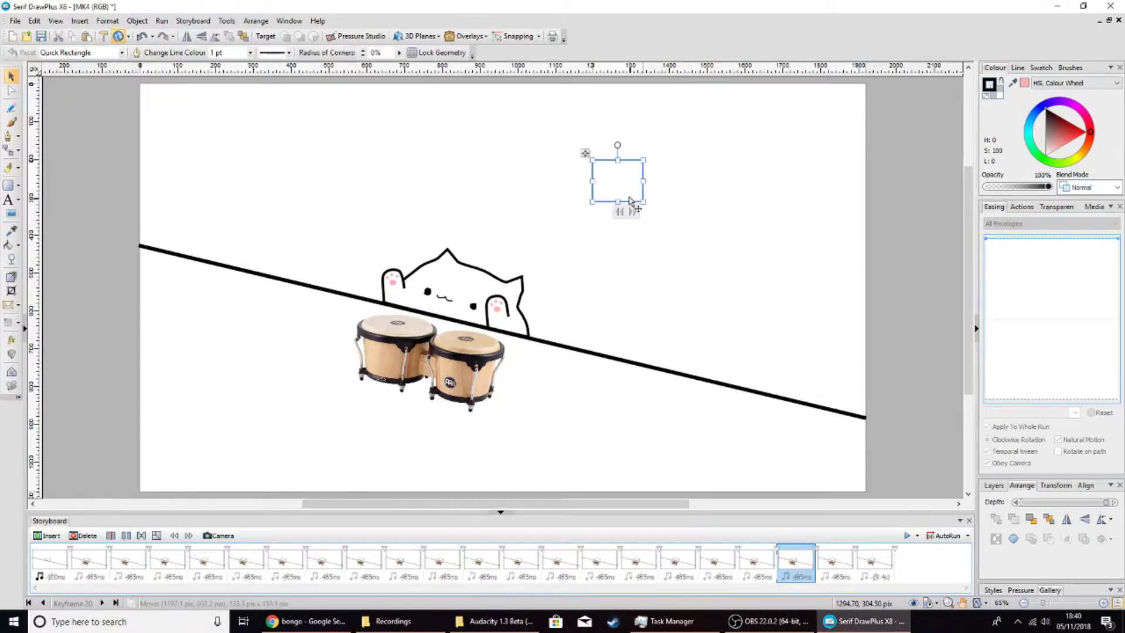
pyautogui.press('Delete')
# - Step from keyframe 19 back to 15, then forward to 22, reviewing the cat's poses
pyautogui.click(750, 567)
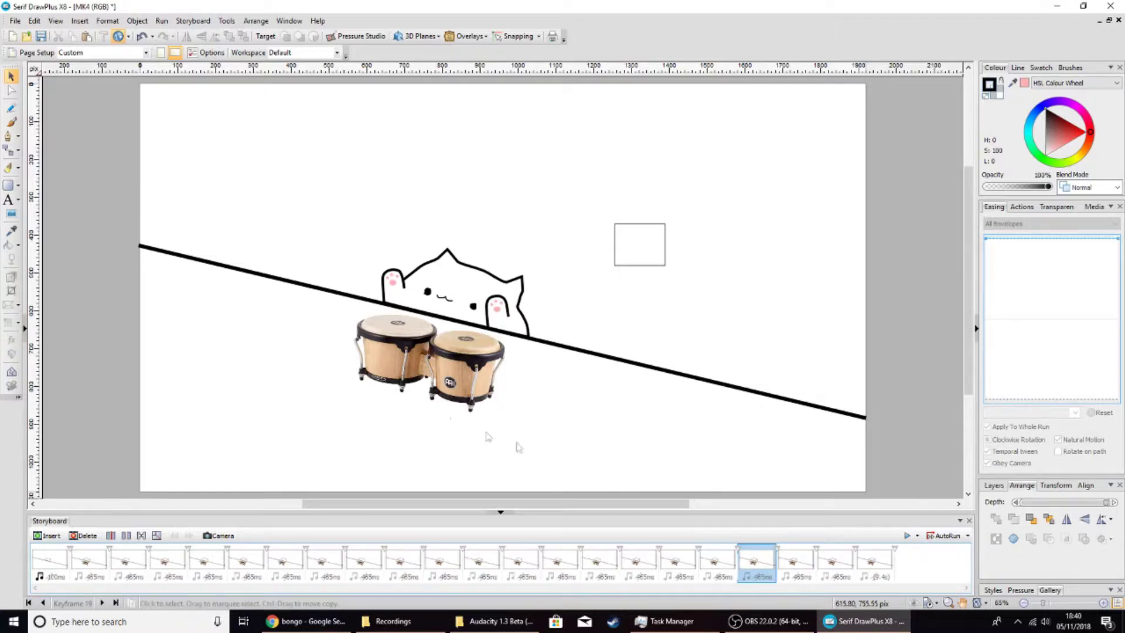
pyautogui.click(713, 566)
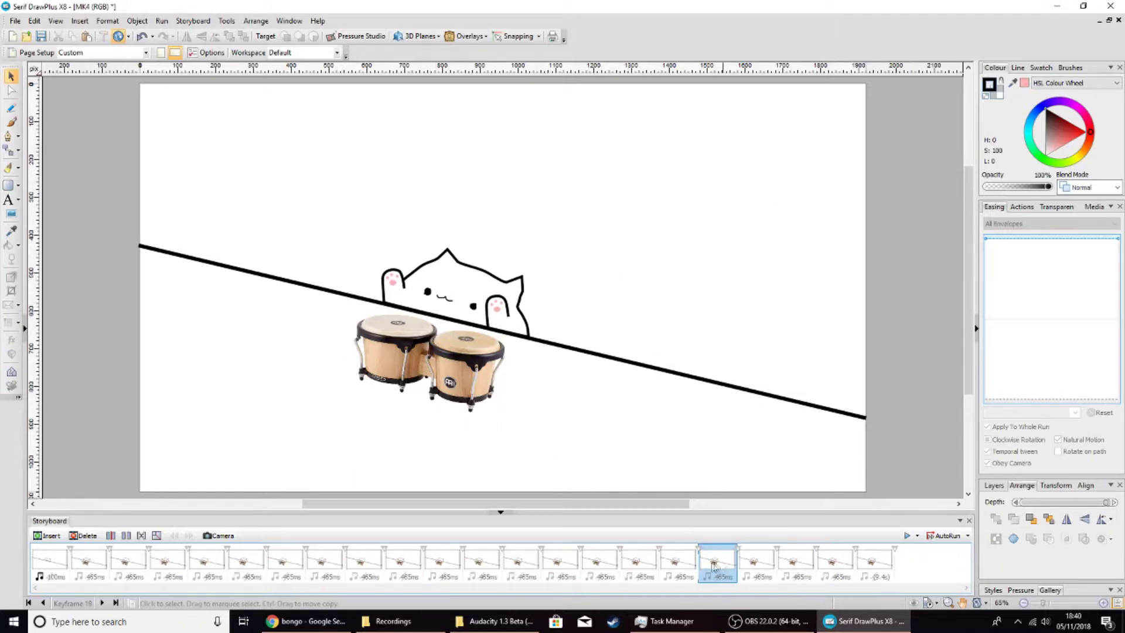
pyautogui.click(679, 562)
pyautogui.click(639, 563)
pyautogui.click(600, 564)
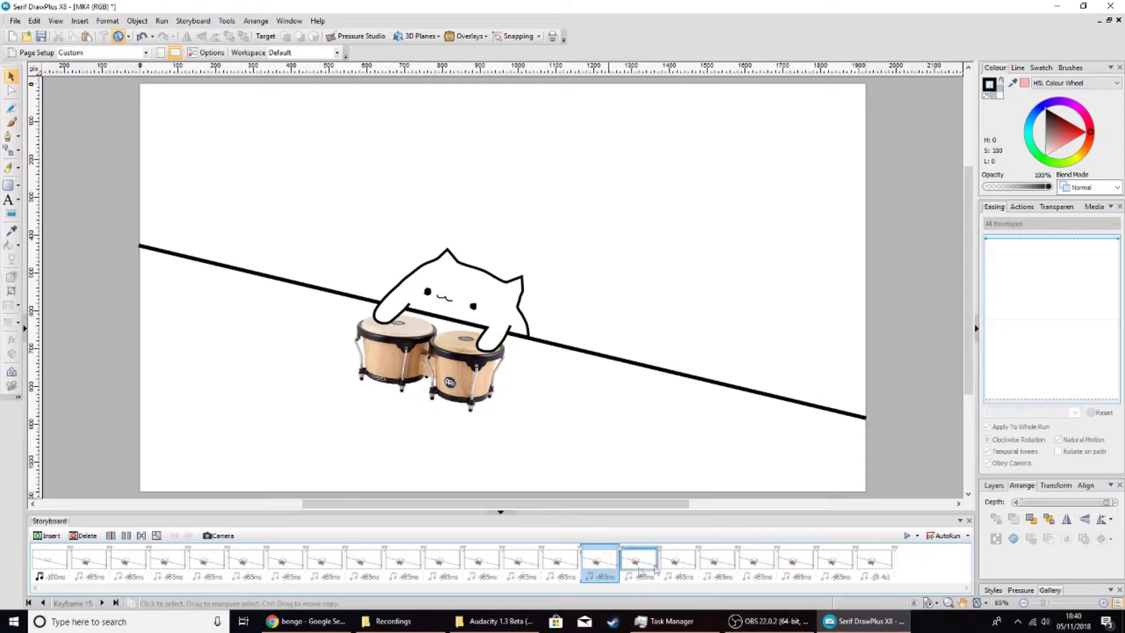
pyautogui.click(639, 564)
pyautogui.click(678, 564)
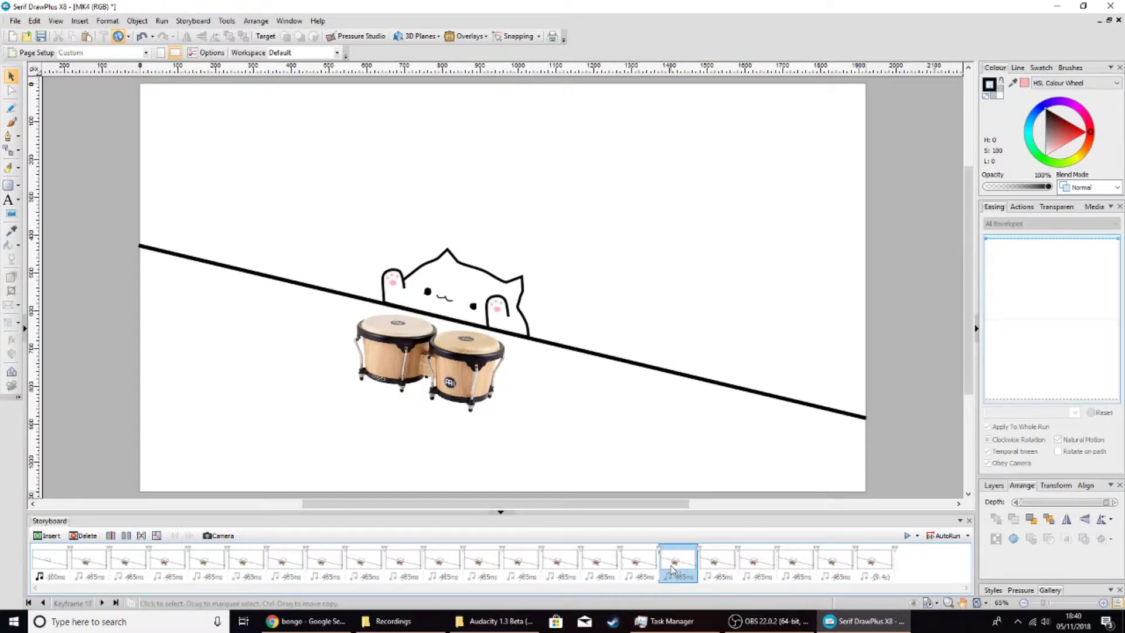
pyautogui.click(749, 566)
pyautogui.click(873, 563)
# - Check the bongos on keyframe 22 and confirm keyframe 21 has none, then review keyframes 19 to 16
pyautogui.click(464, 386)
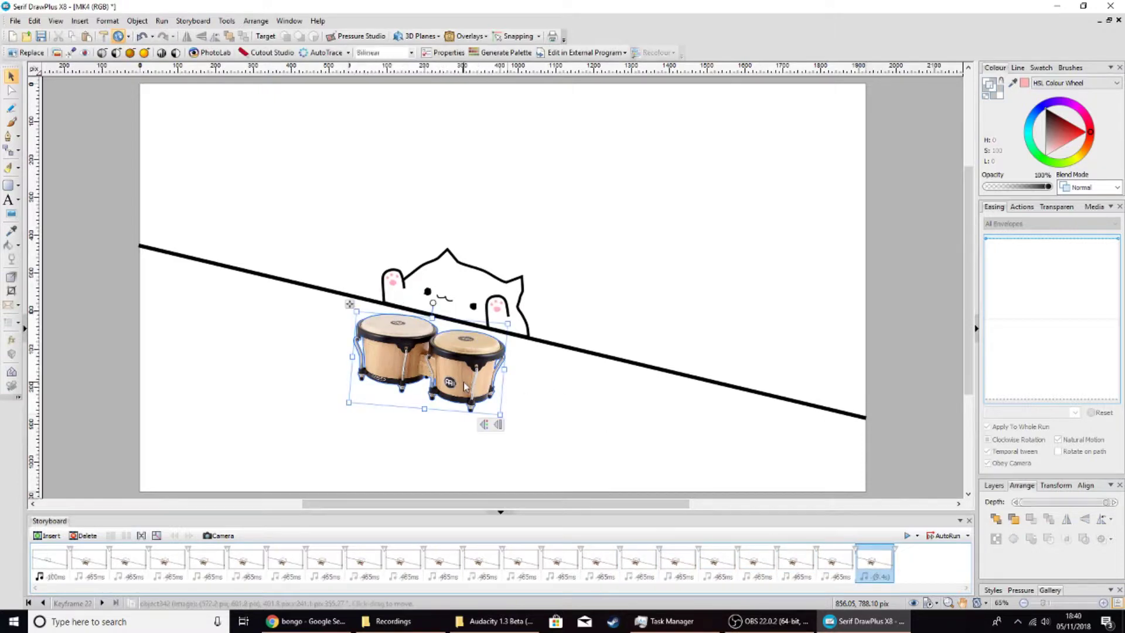
pyautogui.click(796, 563)
pyautogui.click(873, 563)
pyautogui.click(796, 563)
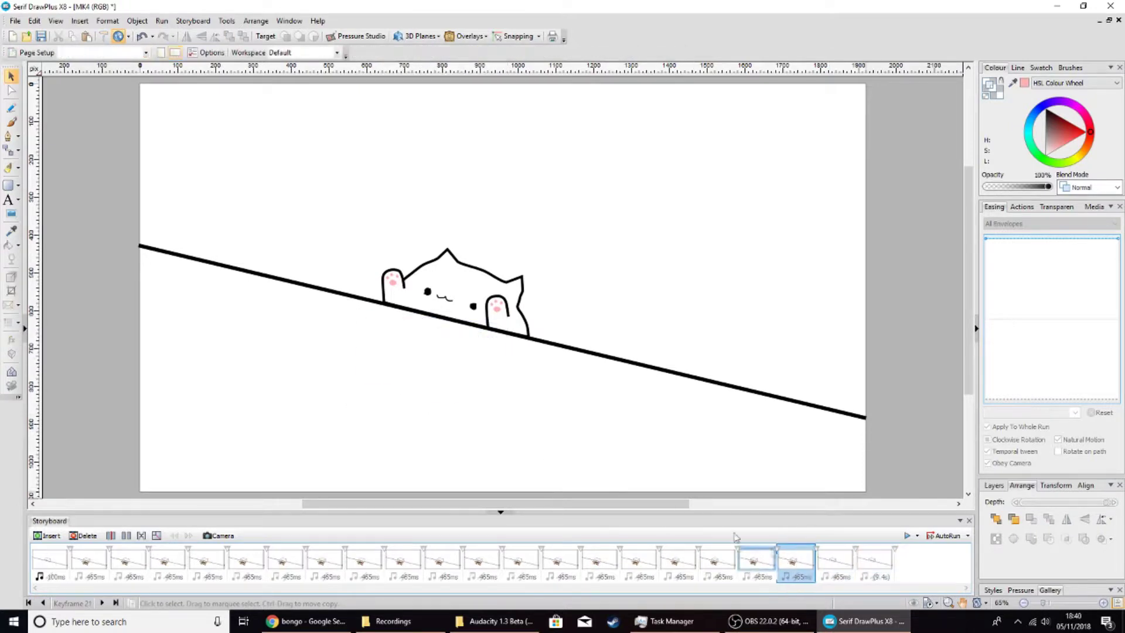
pyautogui.click(756, 563)
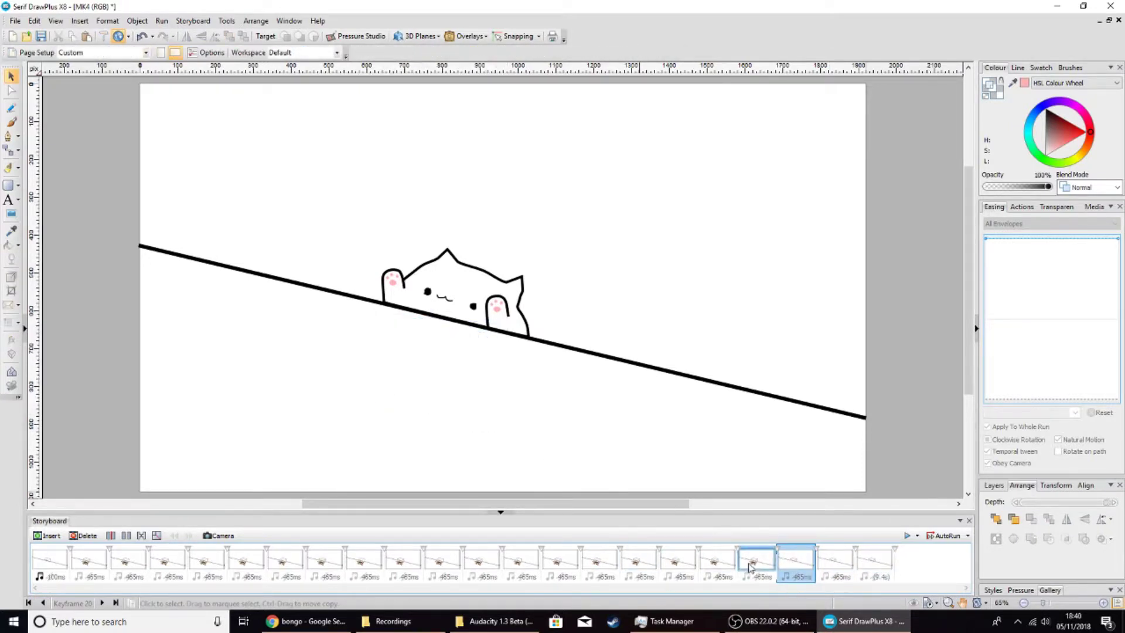
pyautogui.click(712, 564)
pyautogui.click(678, 564)
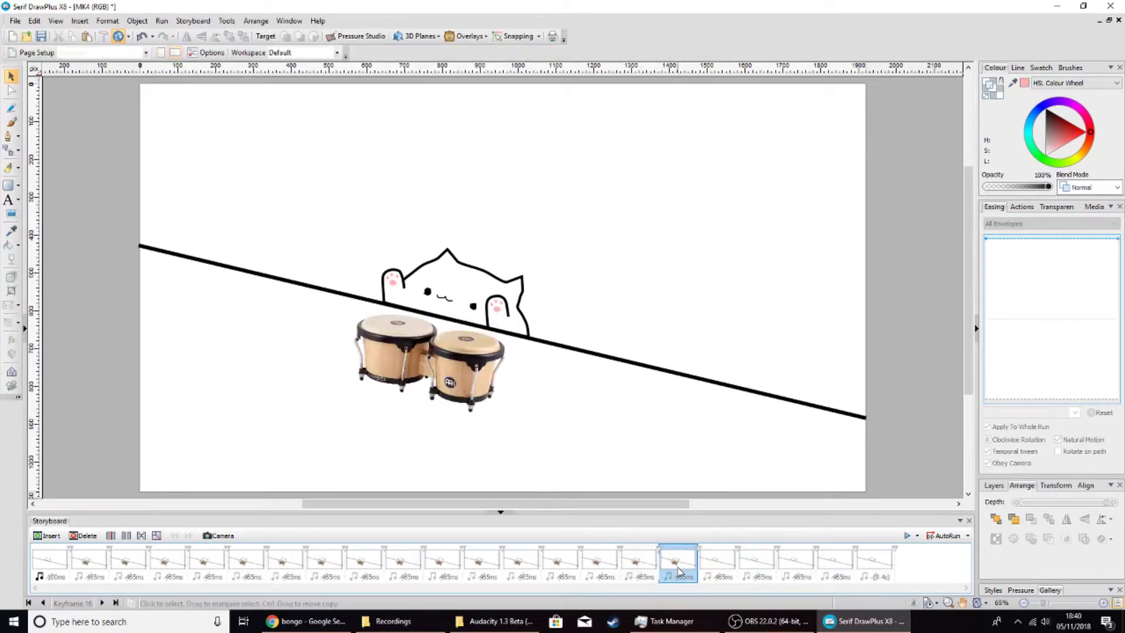
pyautogui.click(645, 564)
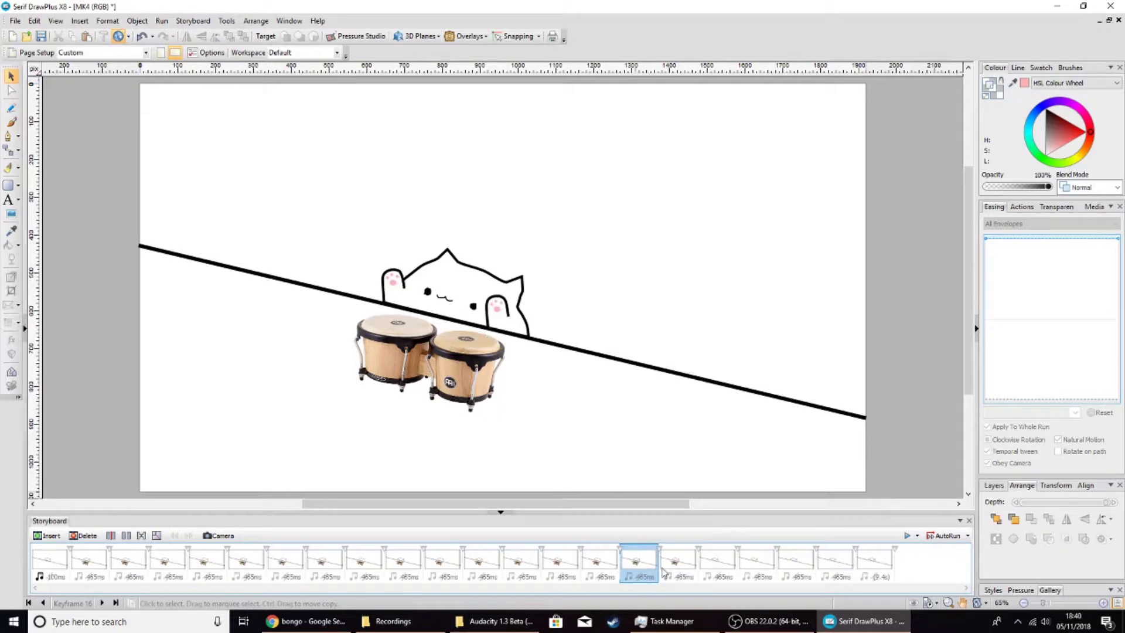
pyautogui.click(683, 566)
# - Nudge the keyframe 17 bongos down-right and run them forward 1 keyframe
pyautogui.moveTo(441, 370); pyautogui.dragTo(456, 398)
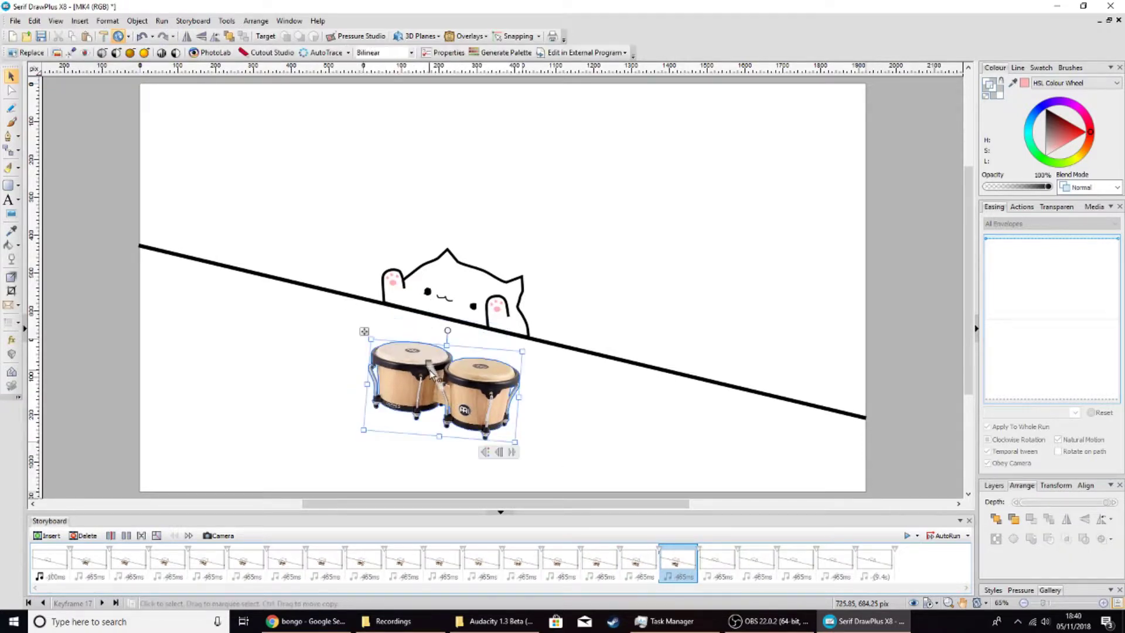
pyautogui.click(512, 452)
pyautogui.click(557, 306)
pyautogui.click(521, 326)
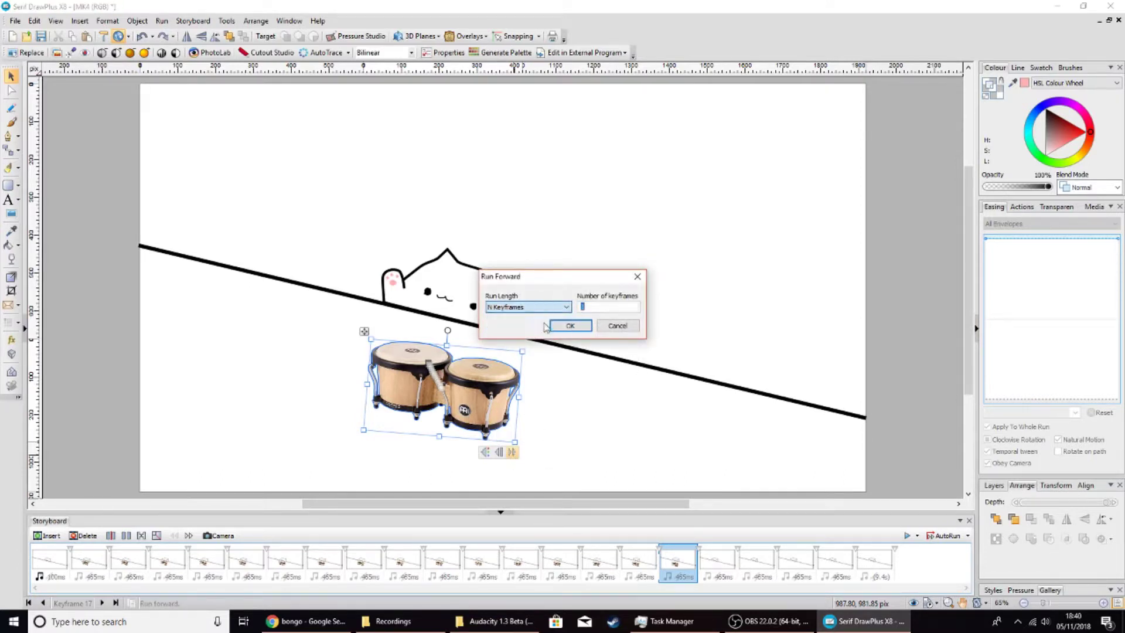
pyautogui.click(570, 325)
# - On keyframe 18, drag the bongos toward the page bottom and delete them
pyautogui.click(718, 559)
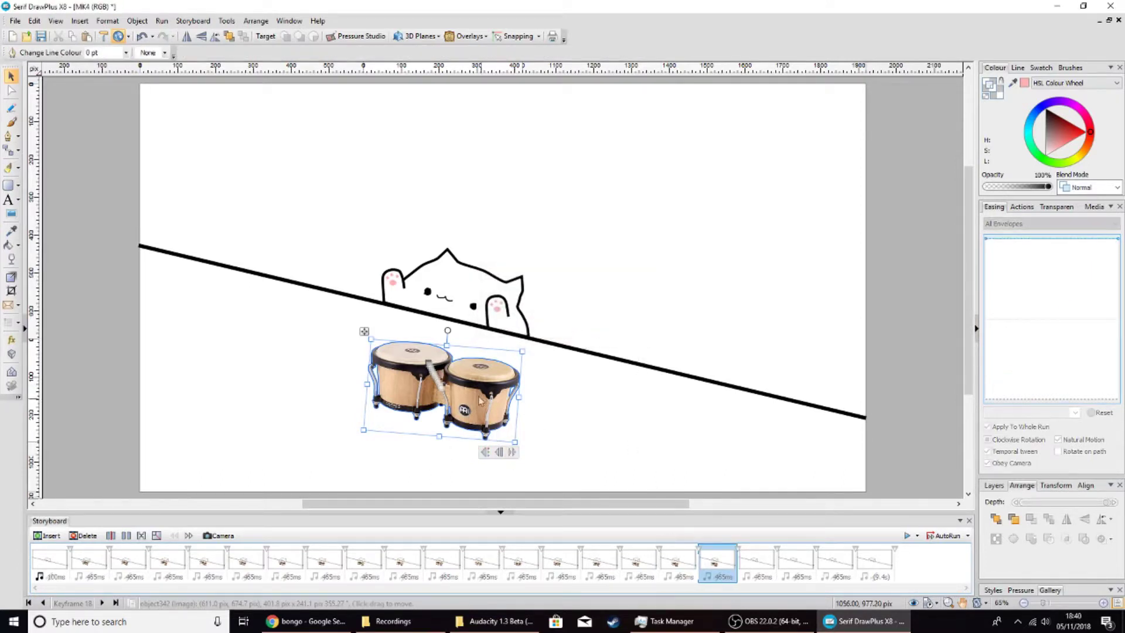
pyautogui.moveTo(451, 384)
pyautogui.mouseDown()
pyautogui.moveTo(485, 438)
pyautogui.moveTo(476, 438)
pyautogui.mouseUp()
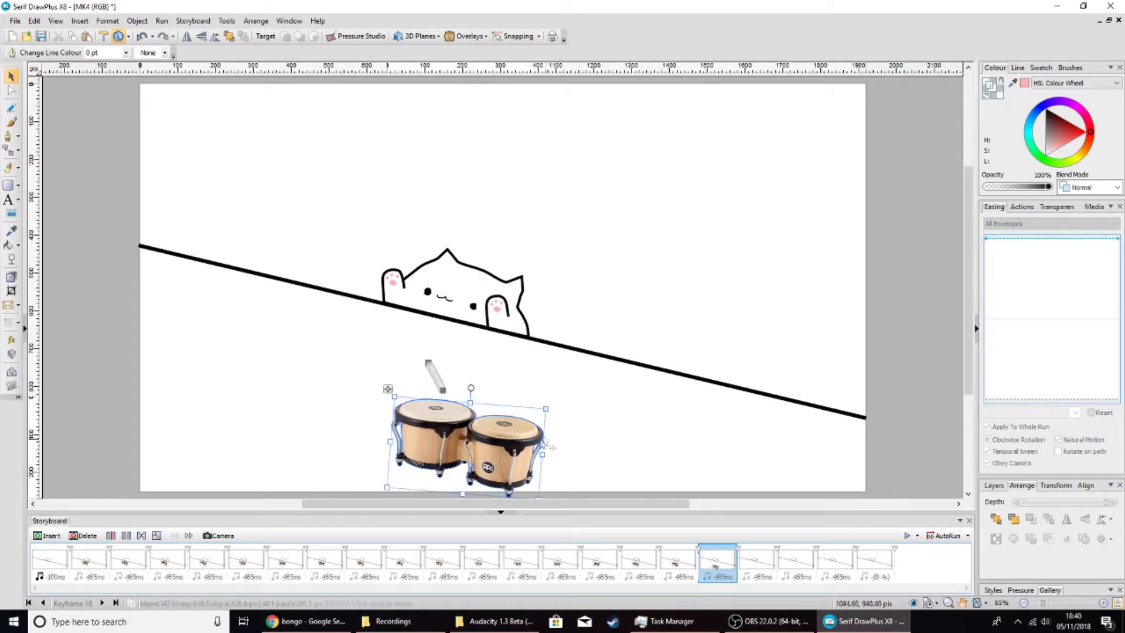
pyautogui.scroll(-2, 584, 436)
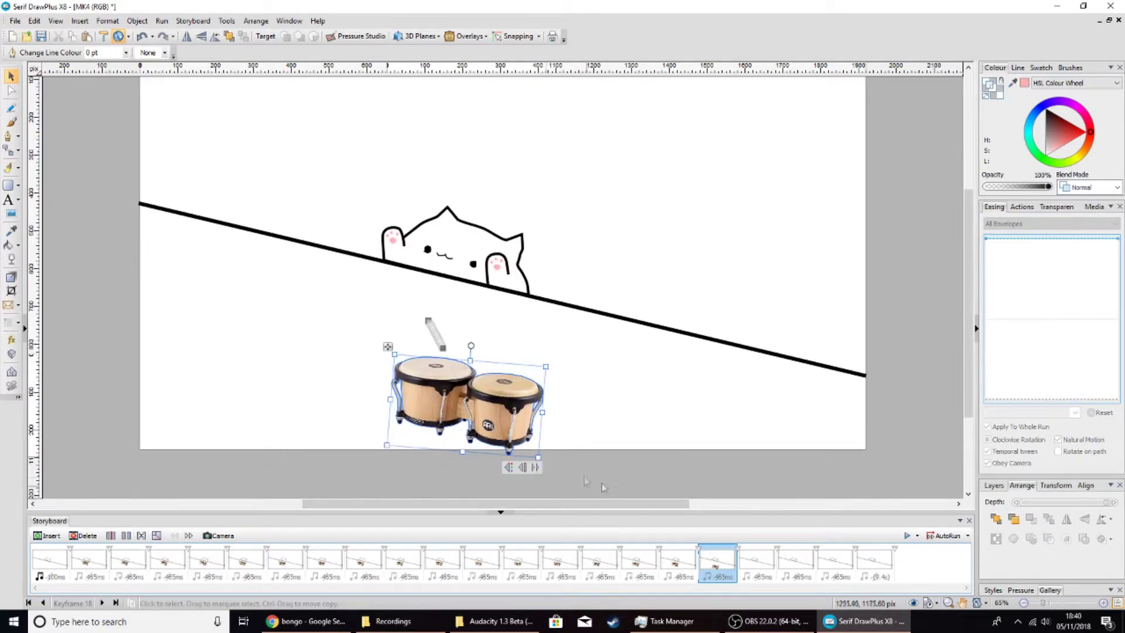
pyautogui.press('Delete')
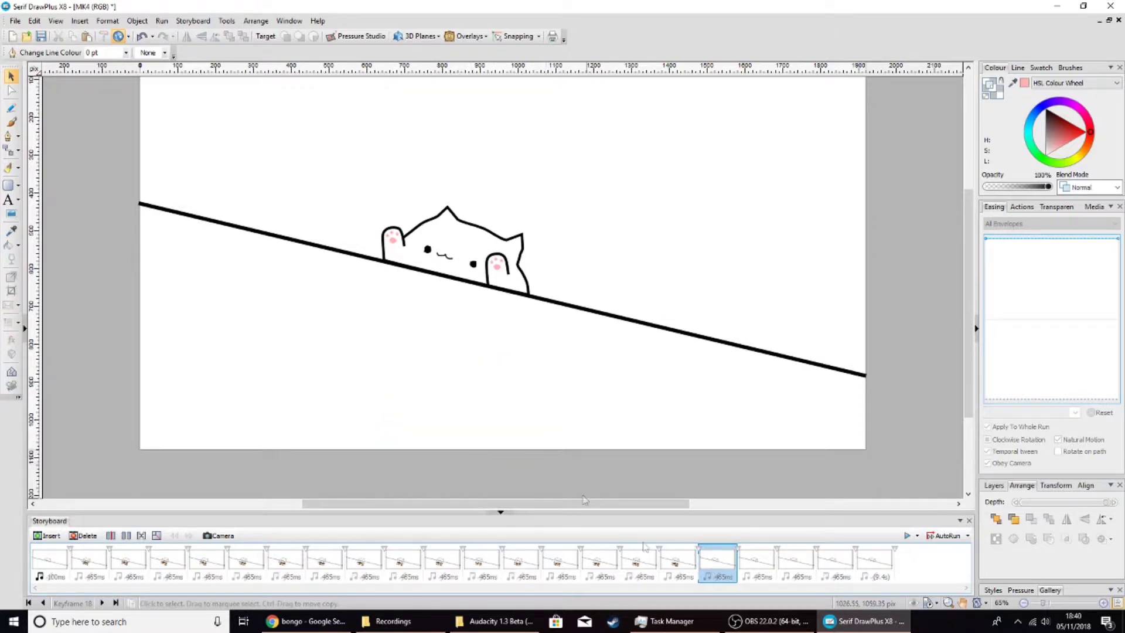
# - Drag the keyframe 17 bongos down to the page bottom
pyautogui.click(672, 573)
pyautogui.moveTo(469, 351); pyautogui.dragTo(514, 465)
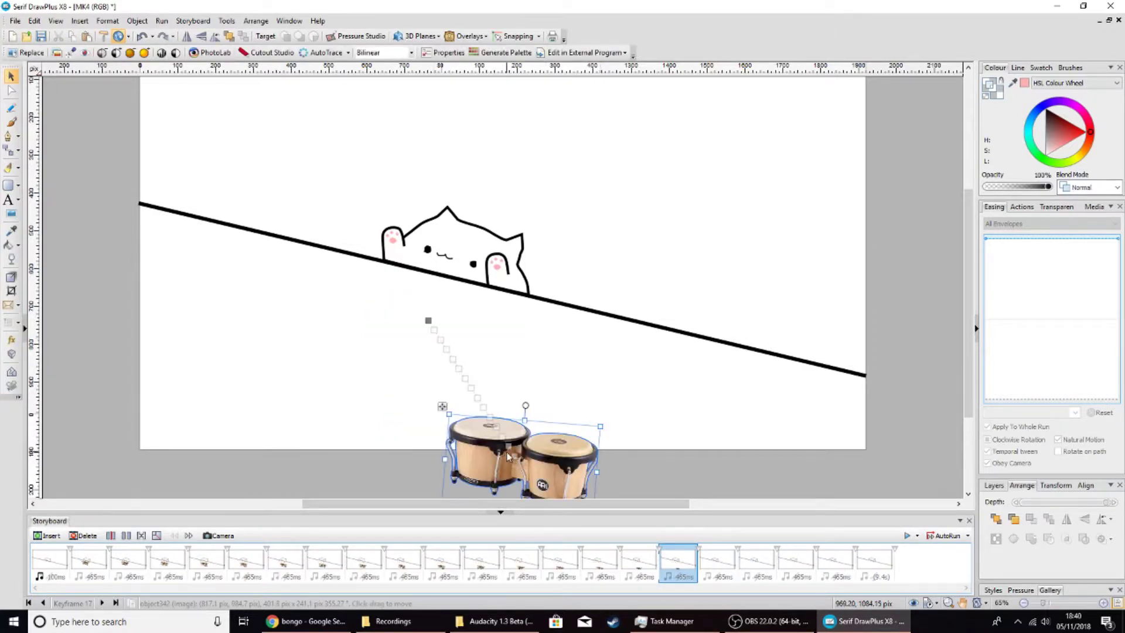
pyautogui.scroll(-3, 513, 465)
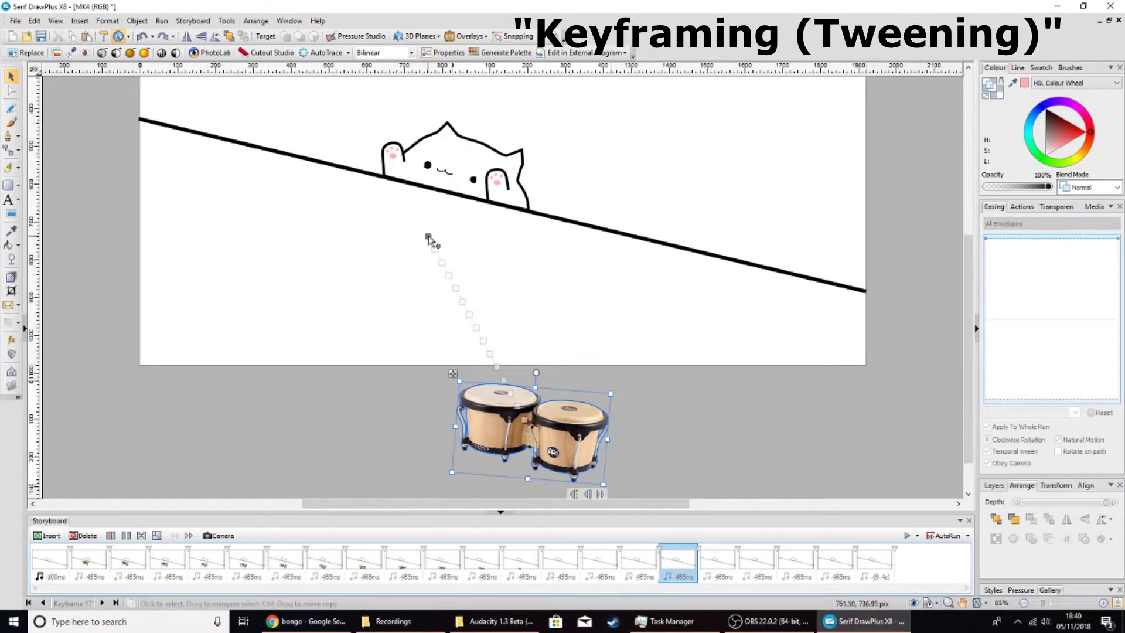
# - Step back from keyframe 16 to keyframe 9, dismissing the marker settings and deselecting the bongos
pyautogui.click(639, 566)
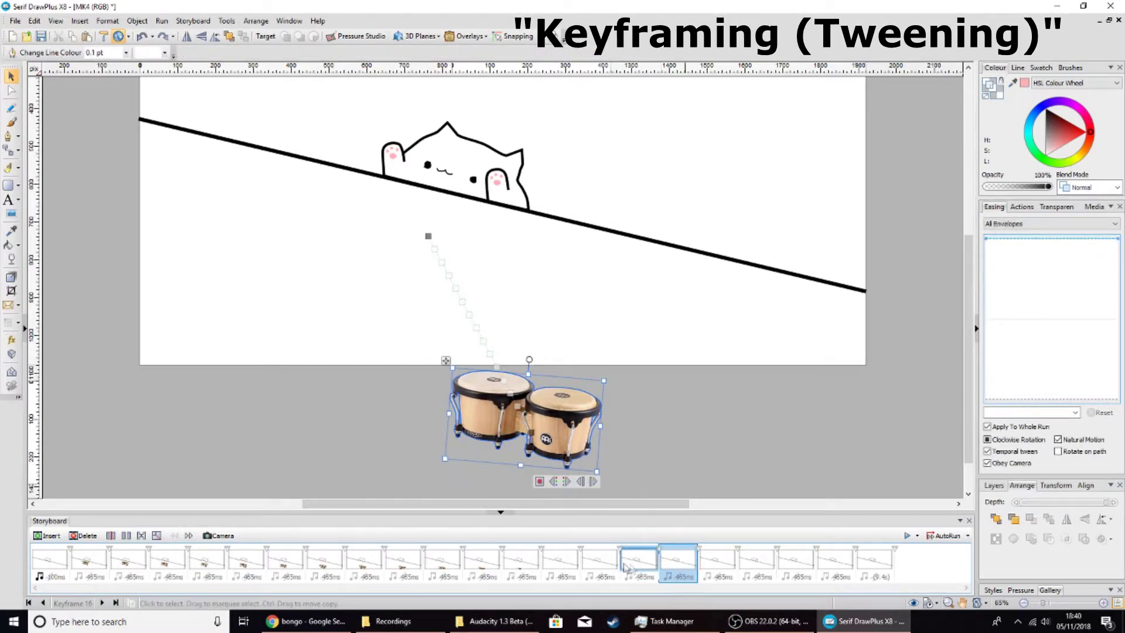
pyautogui.click(596, 565)
pyautogui.click(559, 564)
pyautogui.click(520, 564)
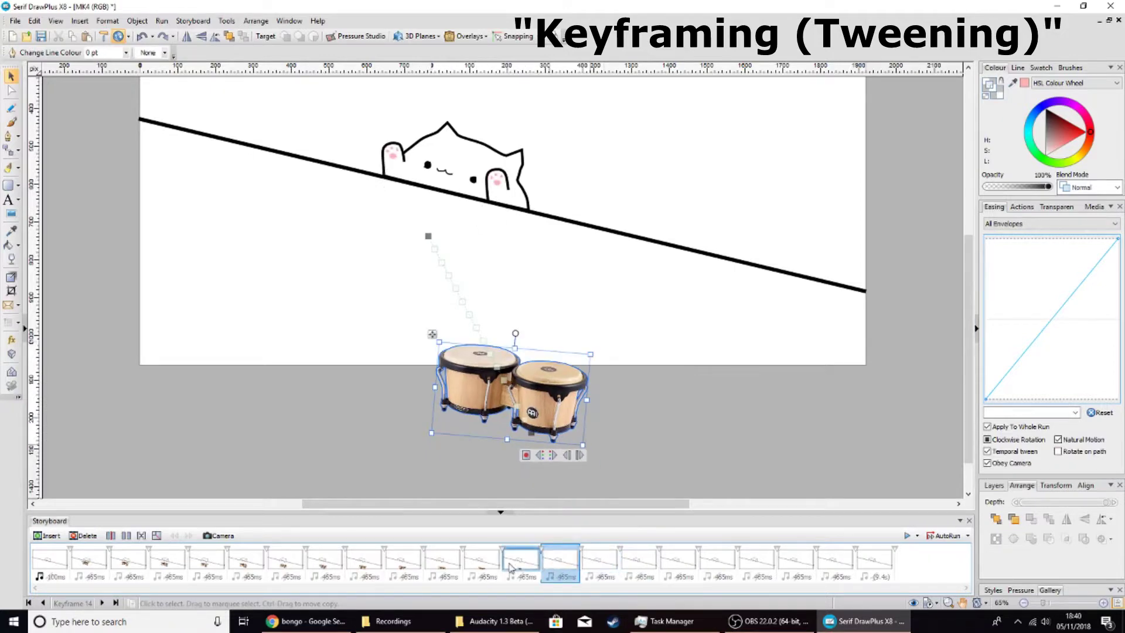
pyautogui.click(427, 565)
pyautogui.click(398, 564)
pyautogui.click(361, 565)
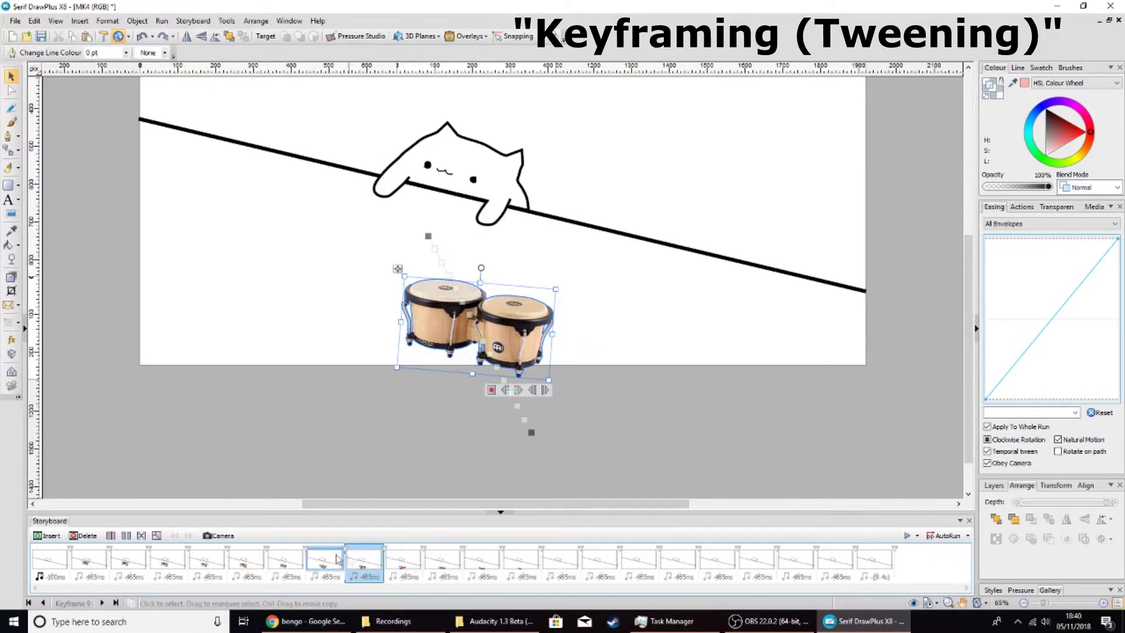
pyautogui.doubleClick(310, 555)
pyautogui.click(615, 332)
pyautogui.click(621, 368)
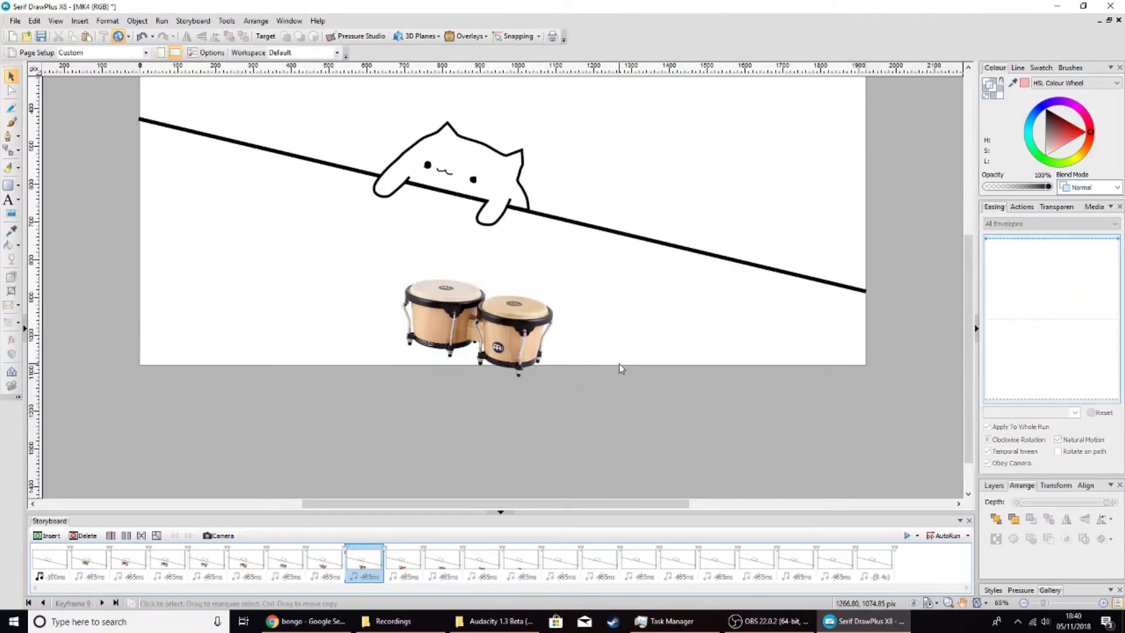
# - Undo the bongo move, then review keyframes 15 through 18, confirming 18 has no bongos
pyautogui.hotkey('ctrl', 'z')
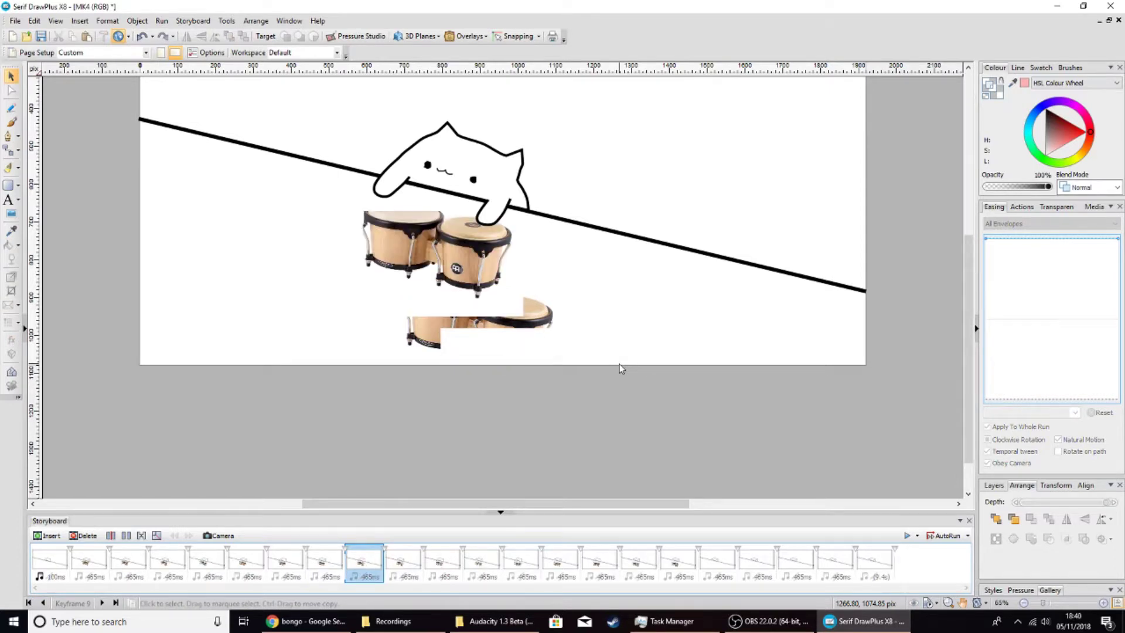
pyautogui.press('Right')
pyautogui.press('Right')
pyautogui.press('Right')
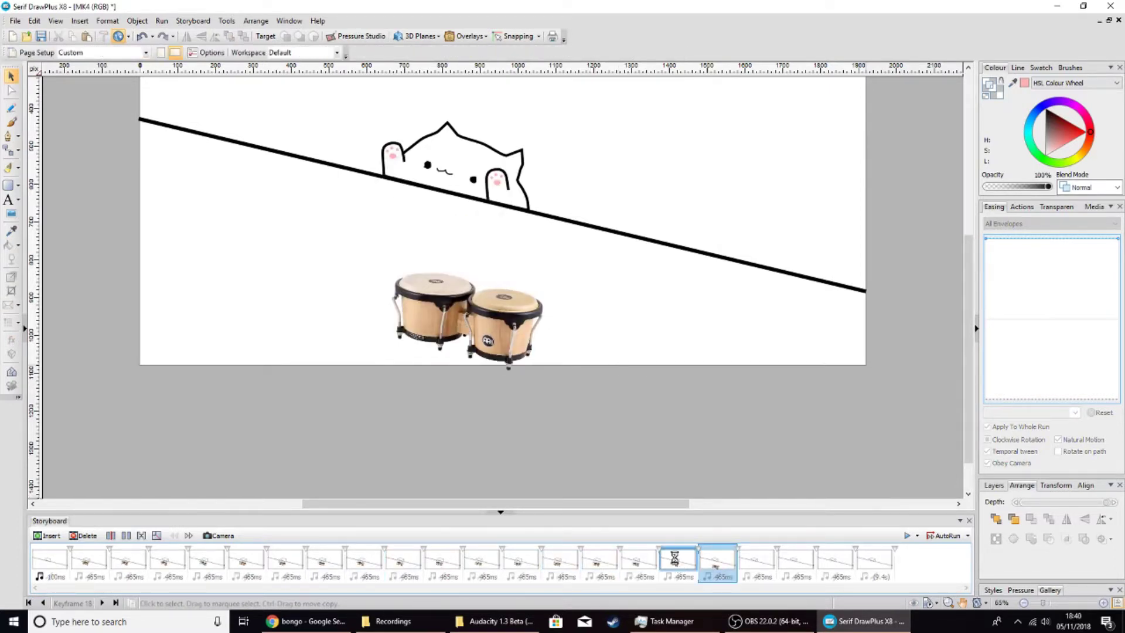
pyautogui.scroll(4, 625, 464)
pyautogui.click(627, 564)
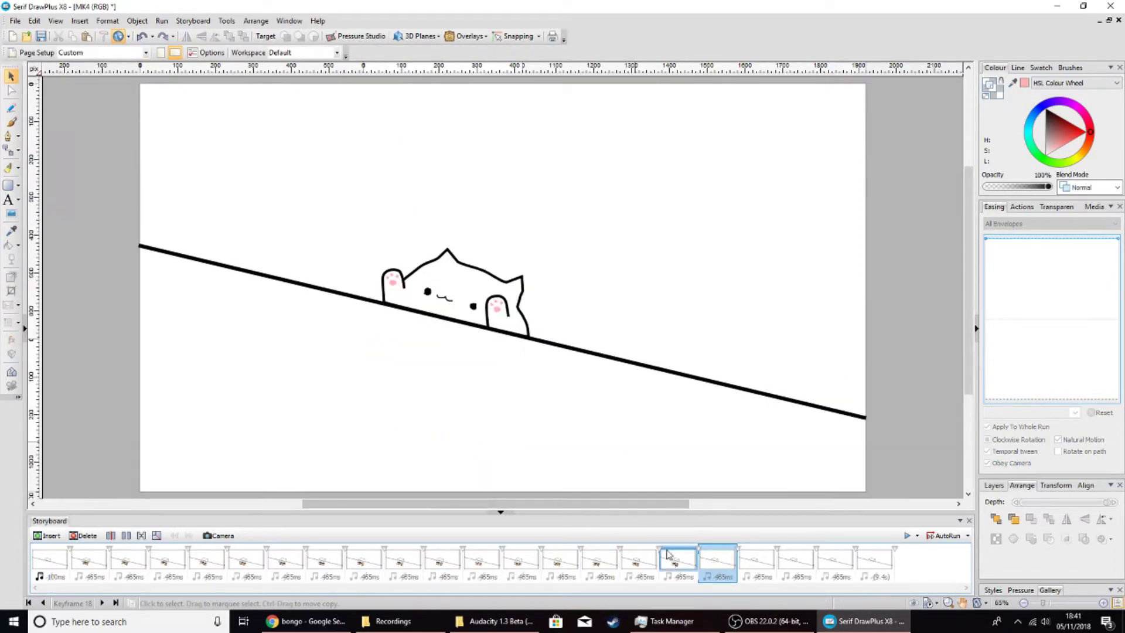
pyautogui.click(627, 566)
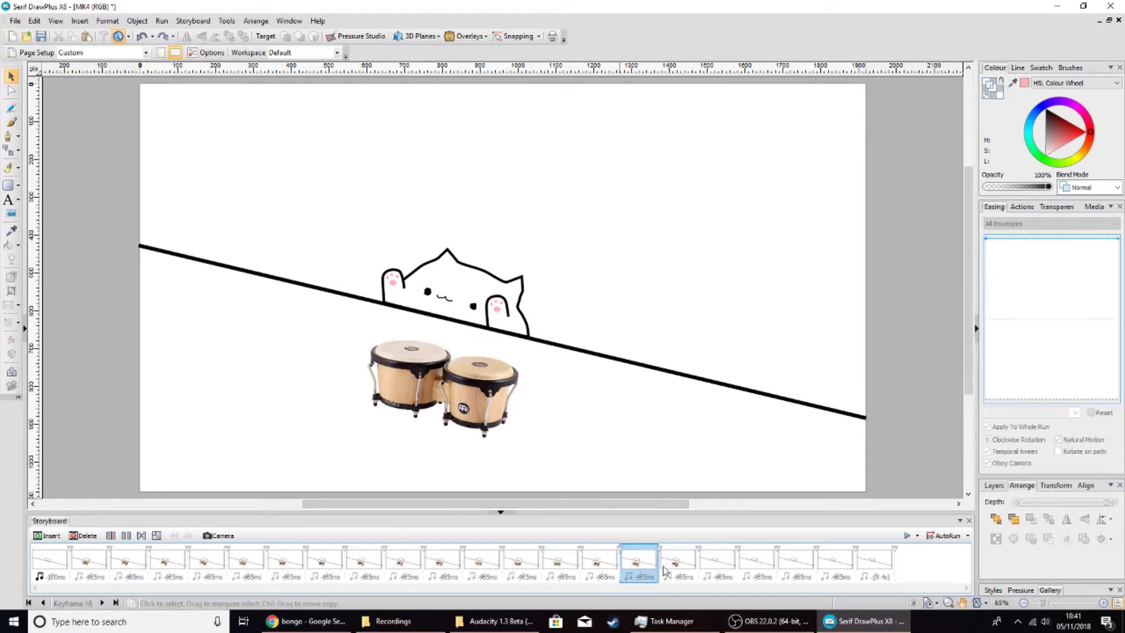
pyautogui.click(605, 570)
pyautogui.click(655, 568)
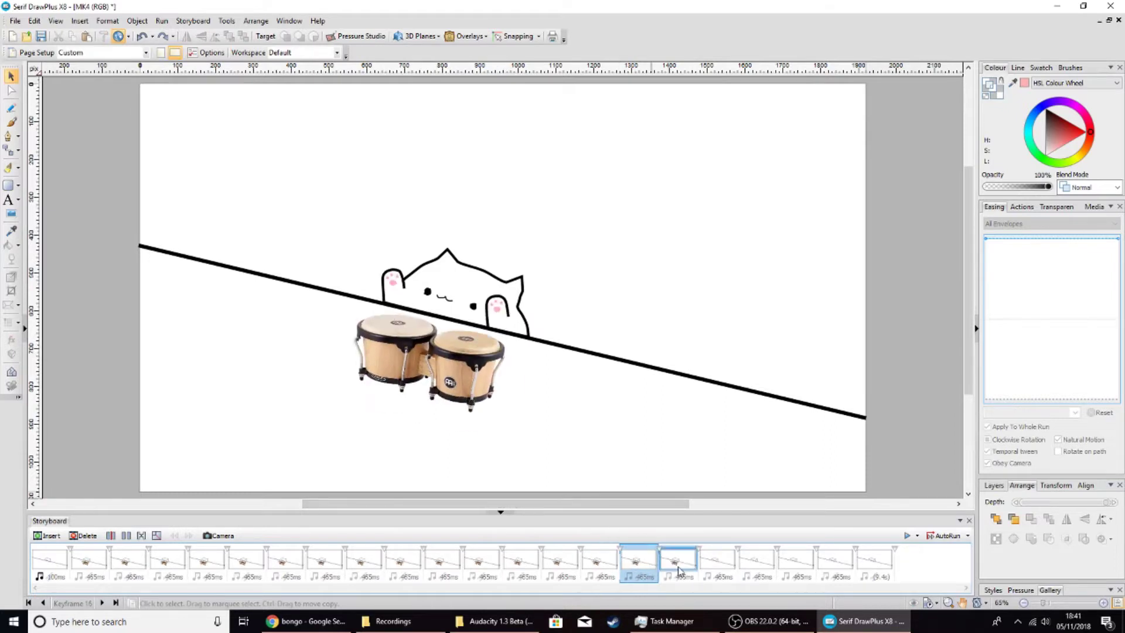
pyautogui.click(678, 570)
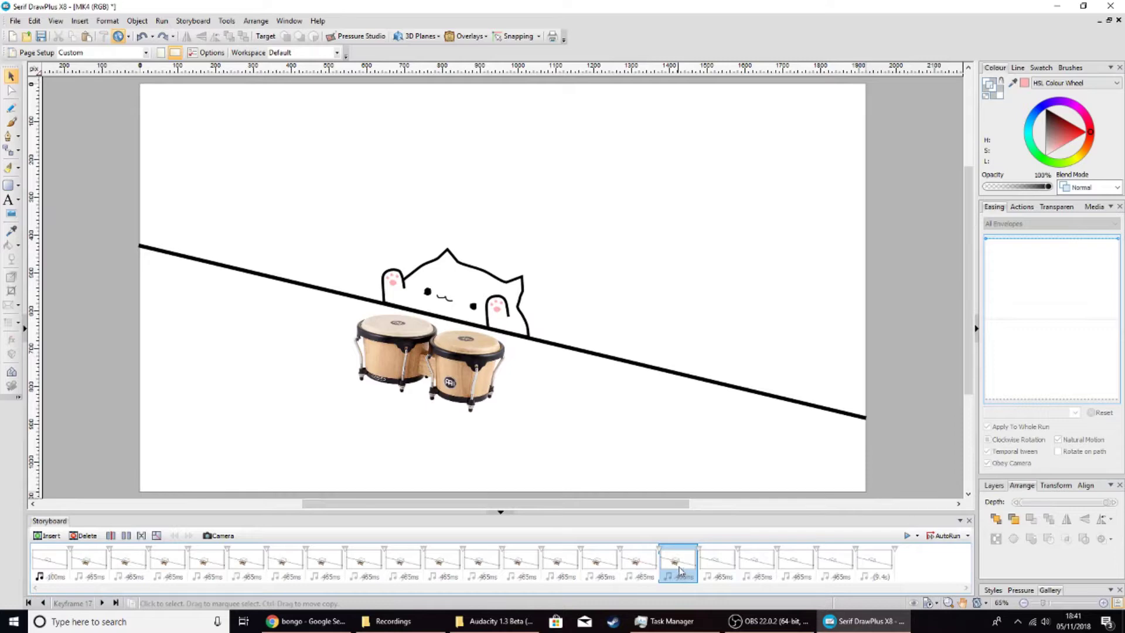
pyautogui.click(730, 568)
pyautogui.click(689, 570)
pyautogui.click(717, 567)
# - On keyframe 16, cut the bongos and paste them back in place to unlink them
pyautogui.click(679, 567)
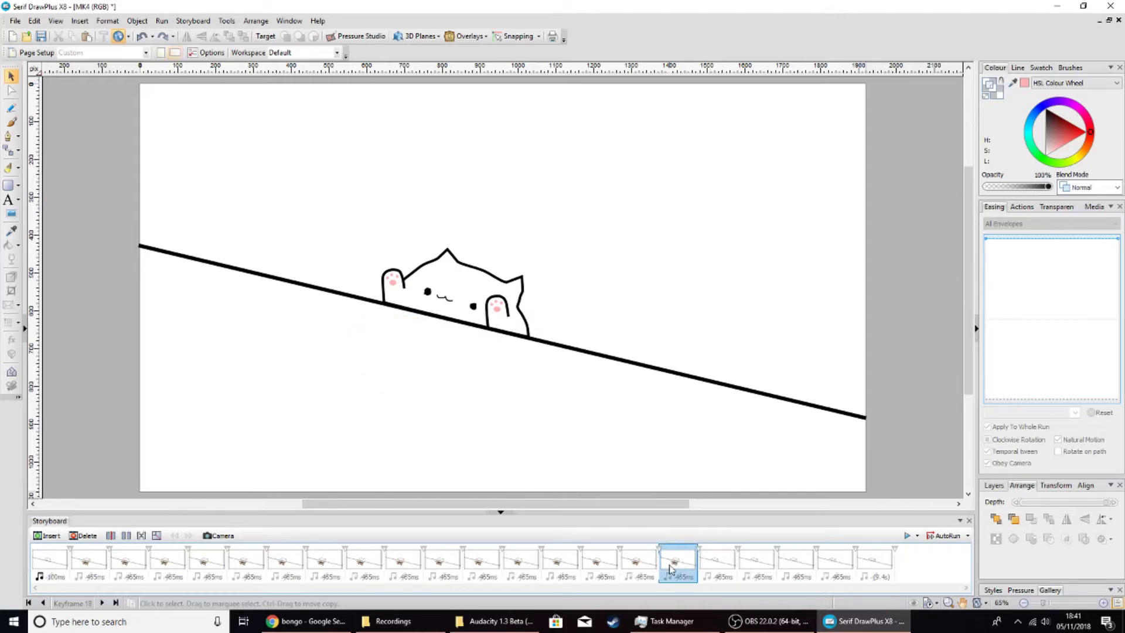
pyautogui.click(639, 566)
pyautogui.click(599, 566)
pyautogui.click(637, 562)
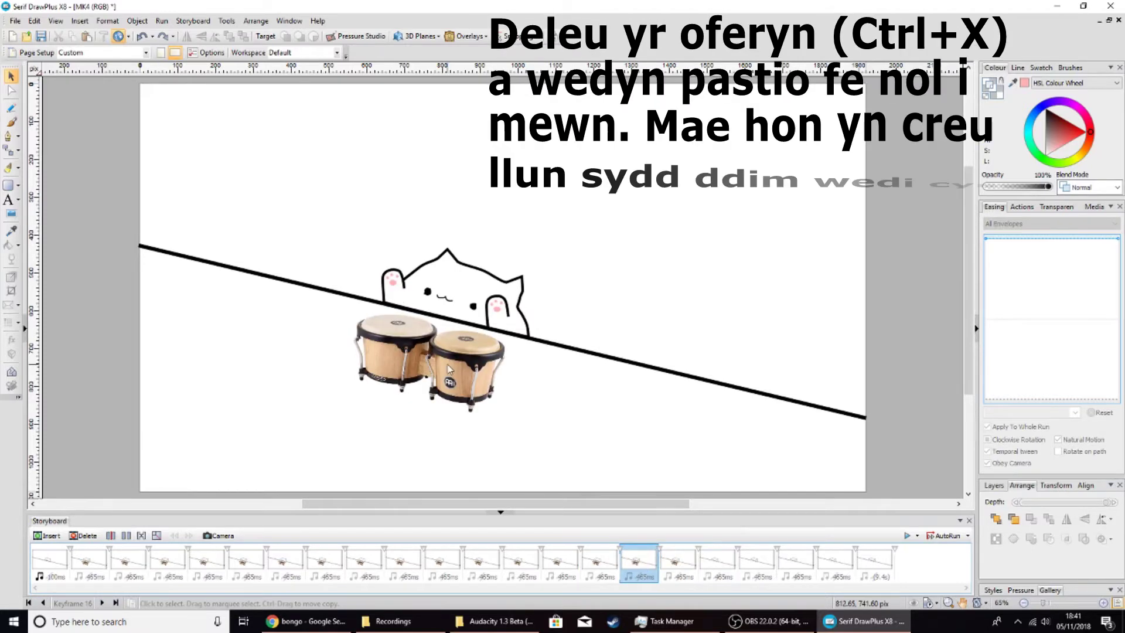
pyautogui.click(494, 391)
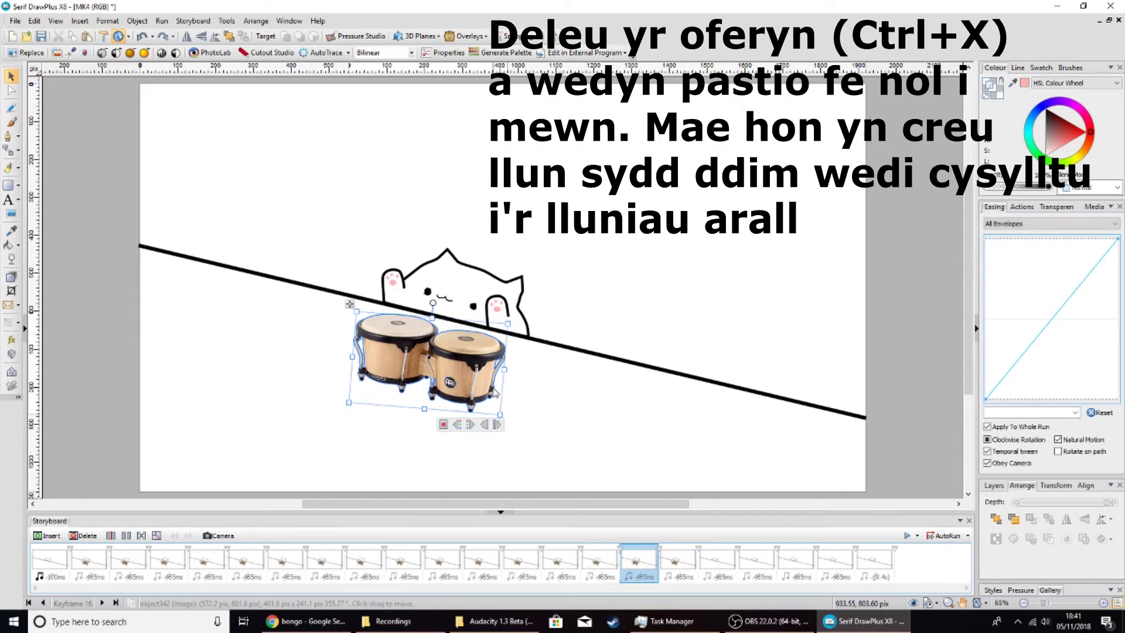
pyautogui.hotkey('ctrl', 'x')
pyautogui.click(678, 560)
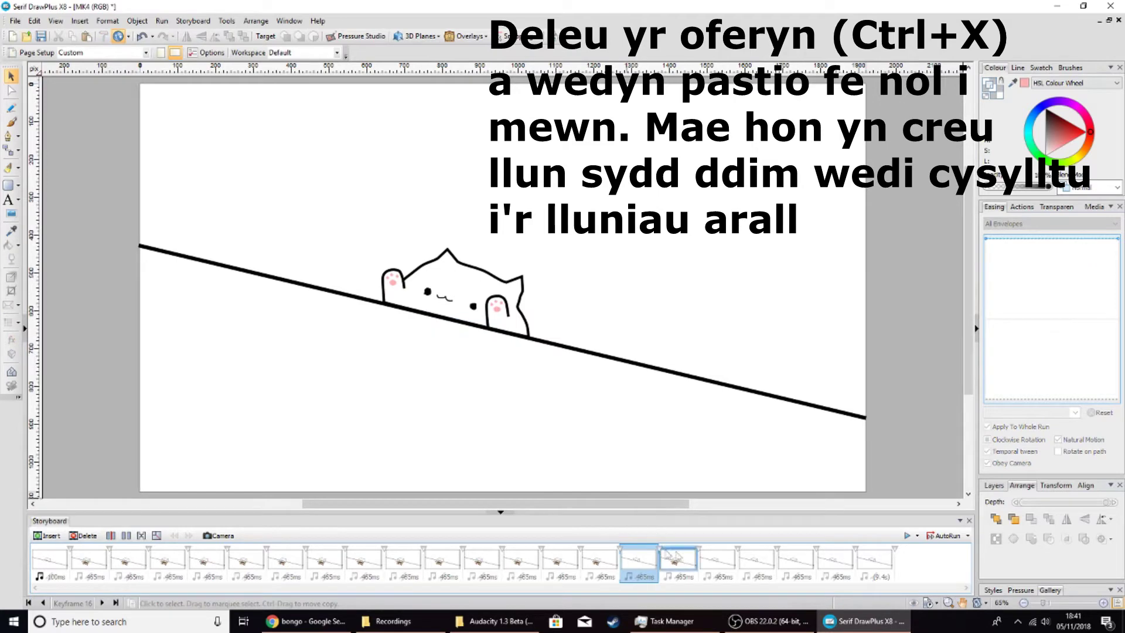
pyautogui.hotkey('ctrl', 'v')
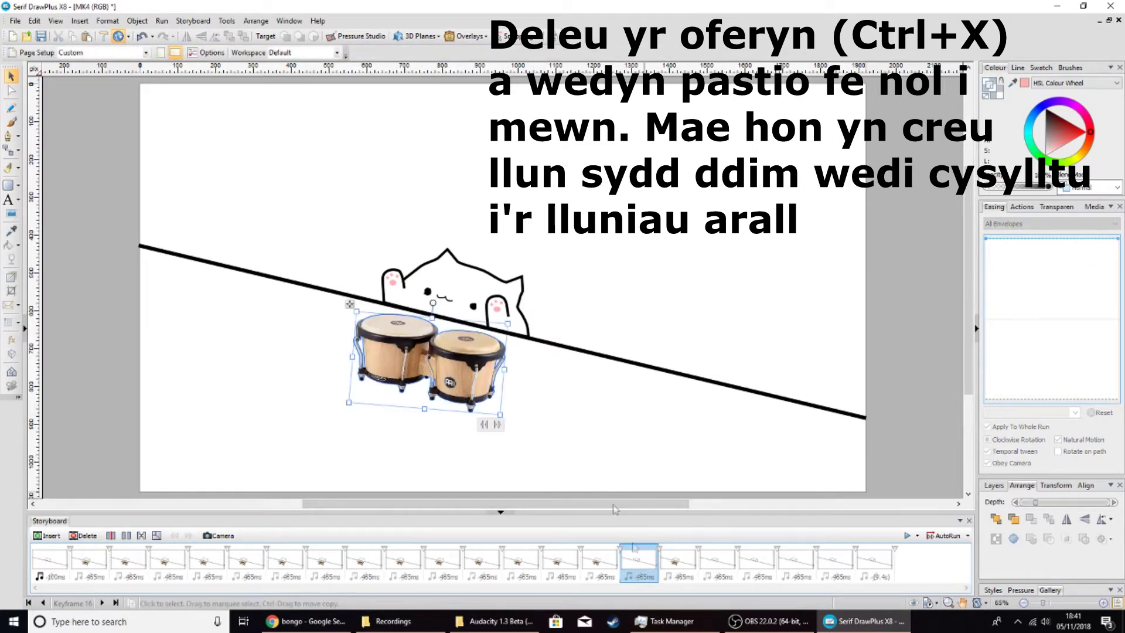
pyautogui.click(449, 384)
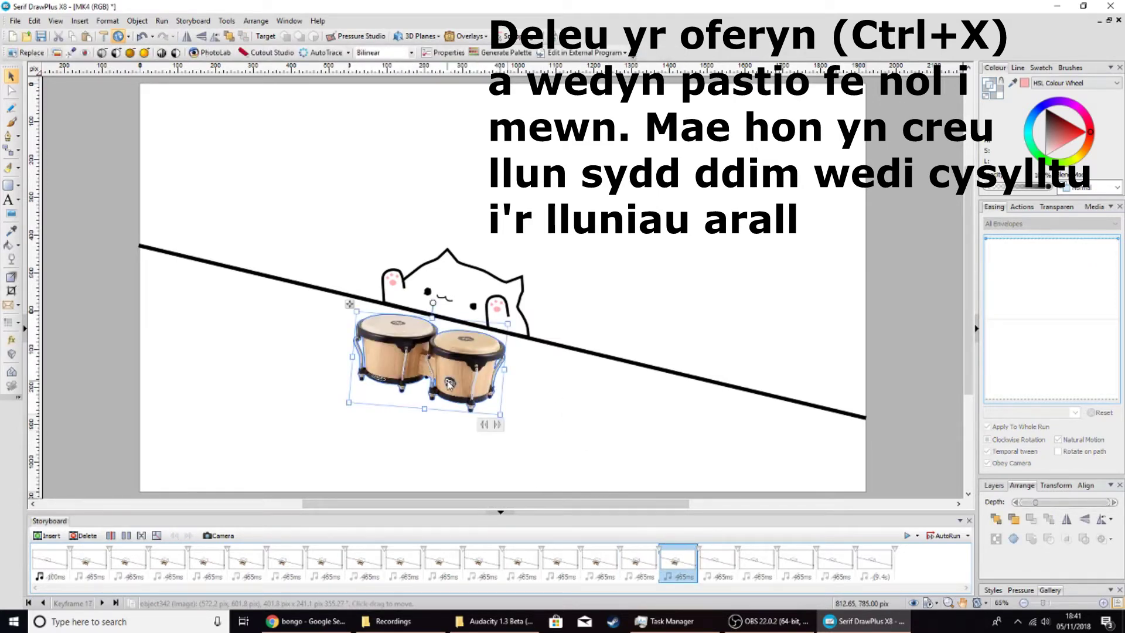
pyautogui.click(484, 425)
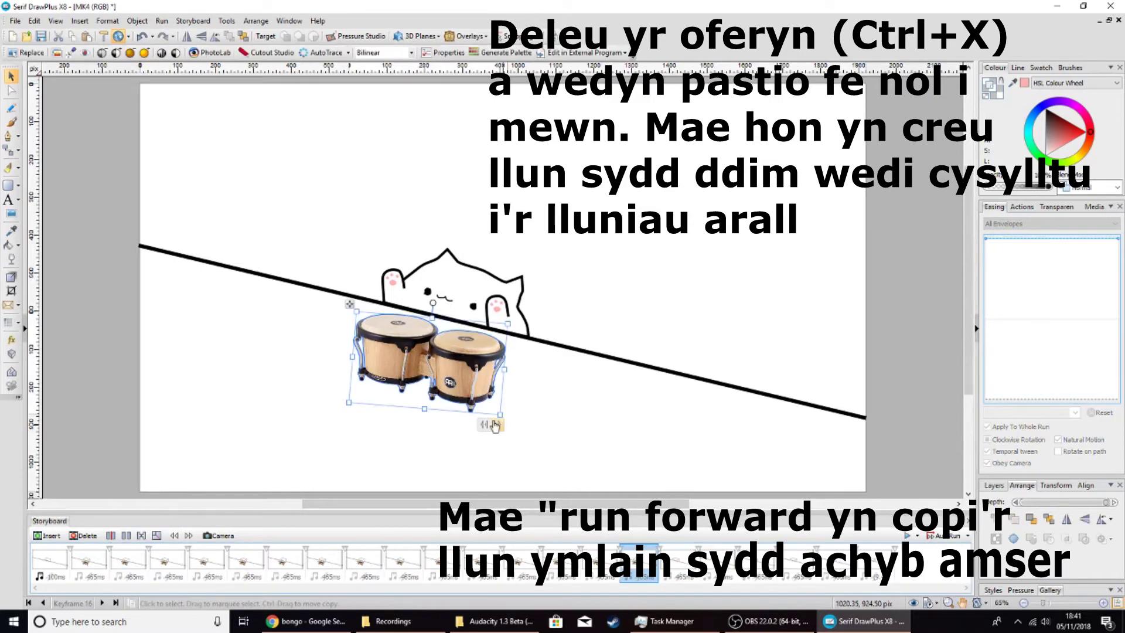
# - Run the keyframe 16 bongos forward by a set number of keyframes
pyautogui.click(495, 424)
pyautogui.click(528, 306)
pyautogui.click(532, 322)
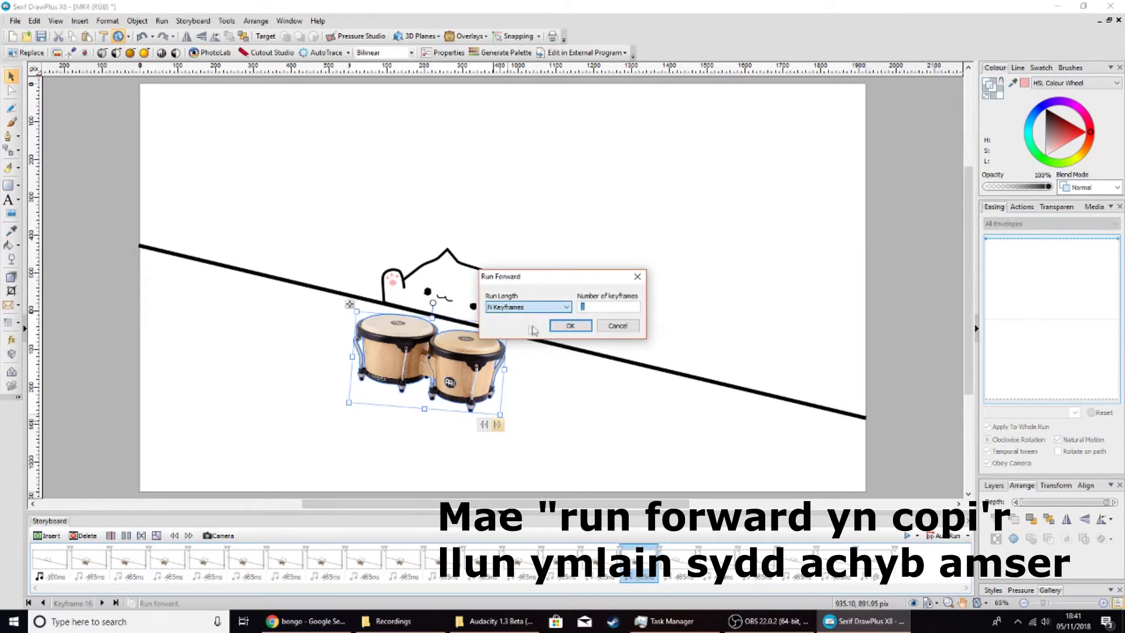
pyautogui.click(570, 326)
# - On keyframe 17, drag the bongos to the page's bottom edge and shift them left
pyautogui.scroll(-2, 441, 282)
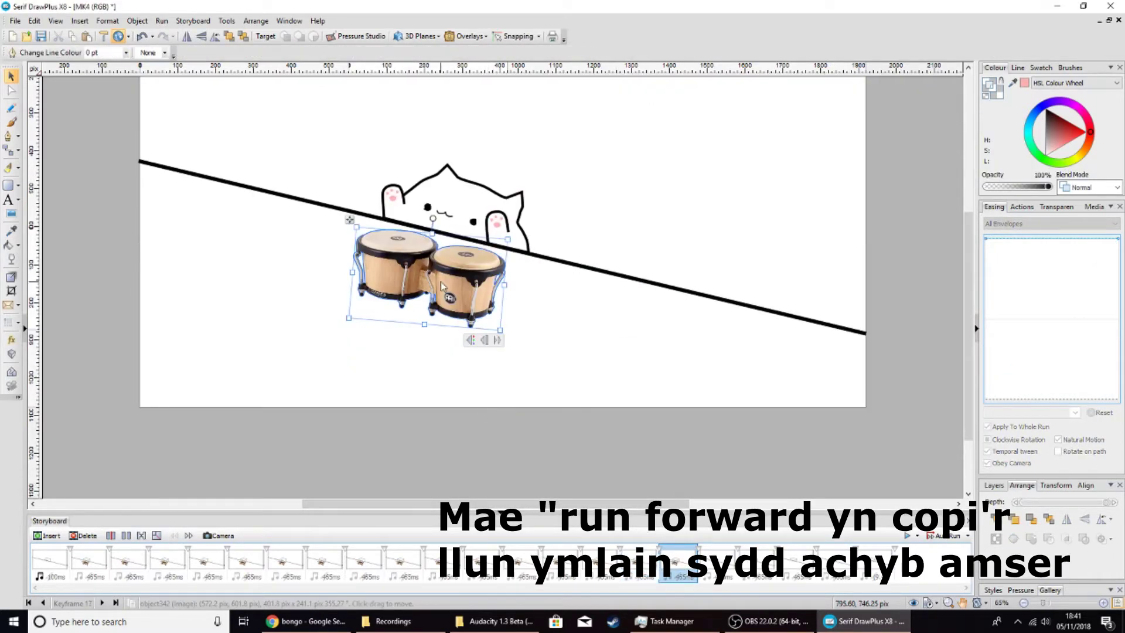
pyautogui.moveTo(440, 282)
pyautogui.mouseDown()
pyautogui.moveTo(557, 438)
pyautogui.moveTo(546, 468)
pyautogui.mouseUp()
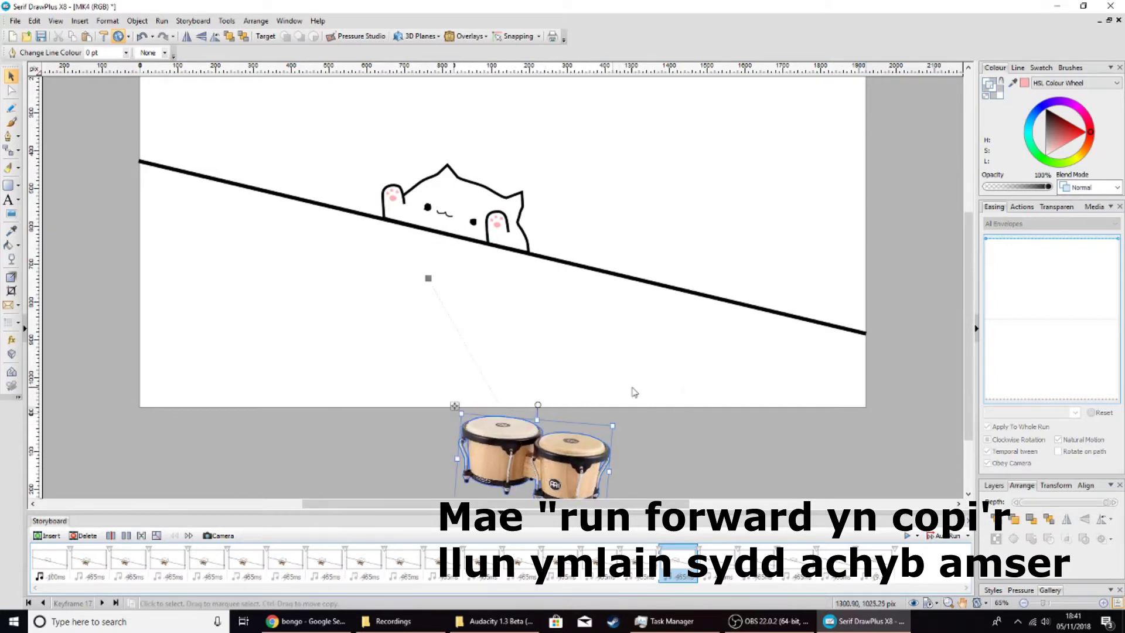
pyautogui.click(542, 456)
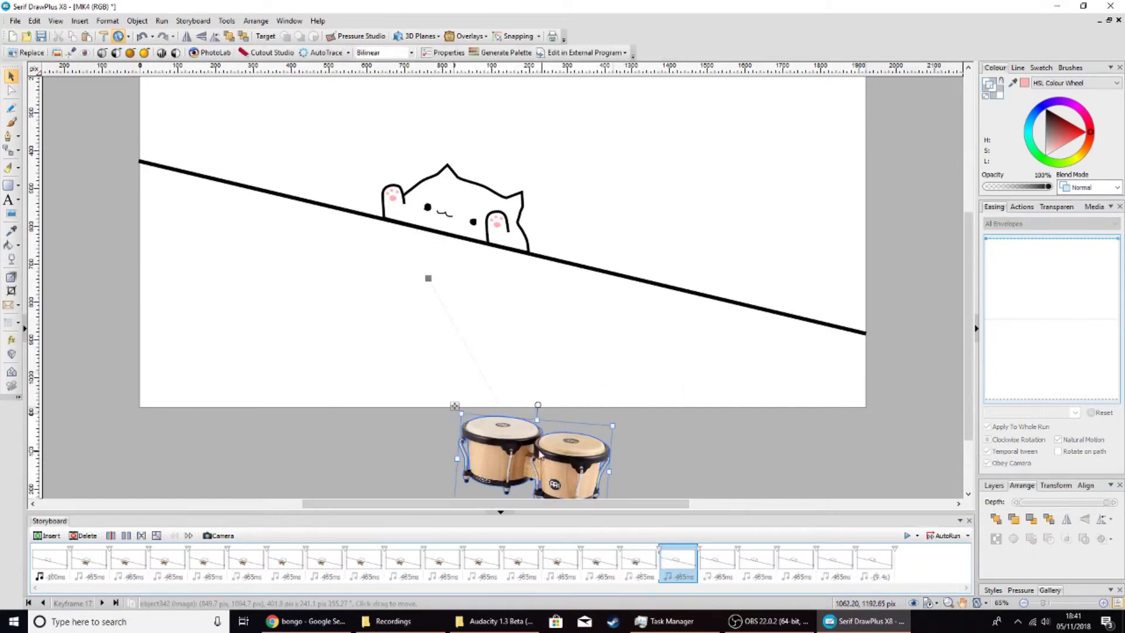
pyautogui.moveTo(543, 456); pyautogui.dragTo(311, 458)
pyautogui.click(485, 377)
pyautogui.scroll(2, 485, 377)
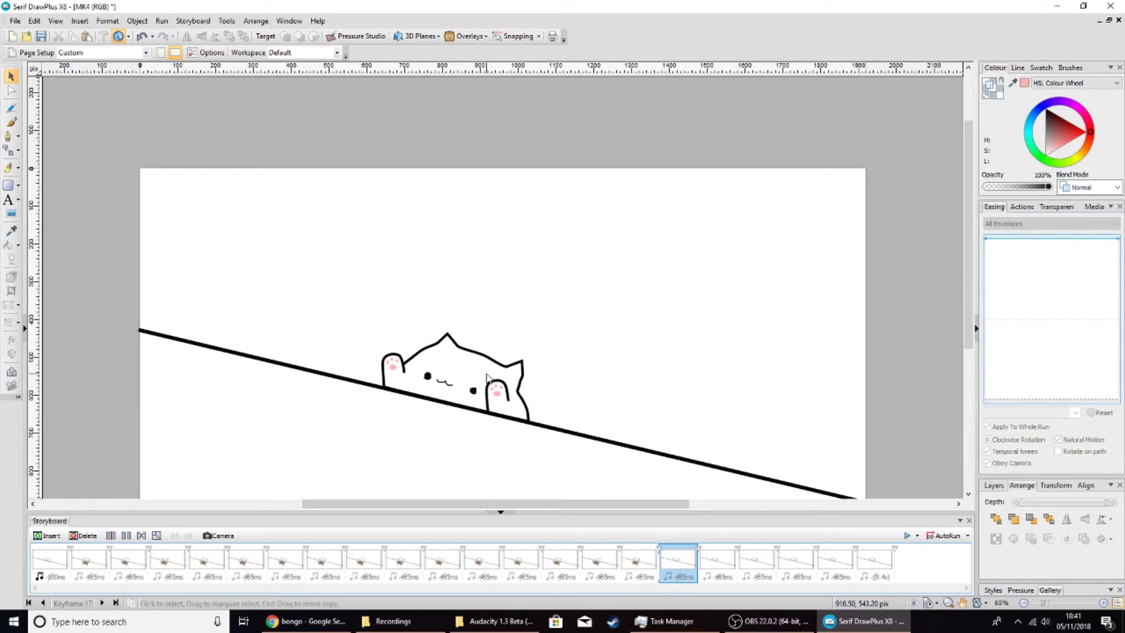
# - Delete the surplus keyframes from 19 onward, leaving 17 keyframes
pyautogui.doubleClick(716, 572)
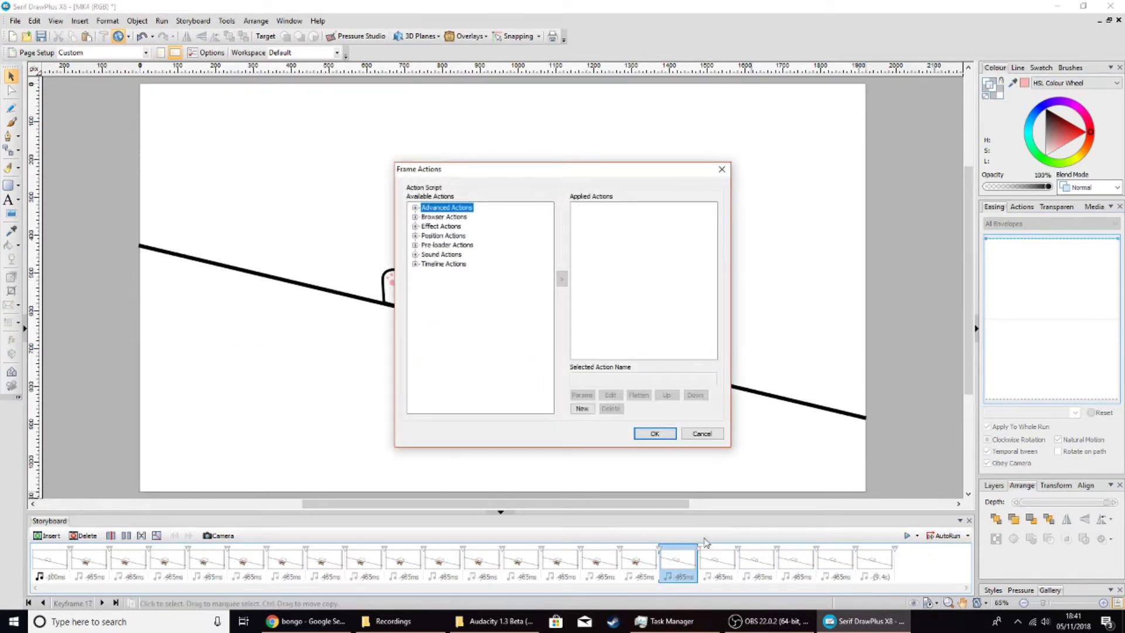
pyautogui.click(701, 434)
pyautogui.click(756, 561)
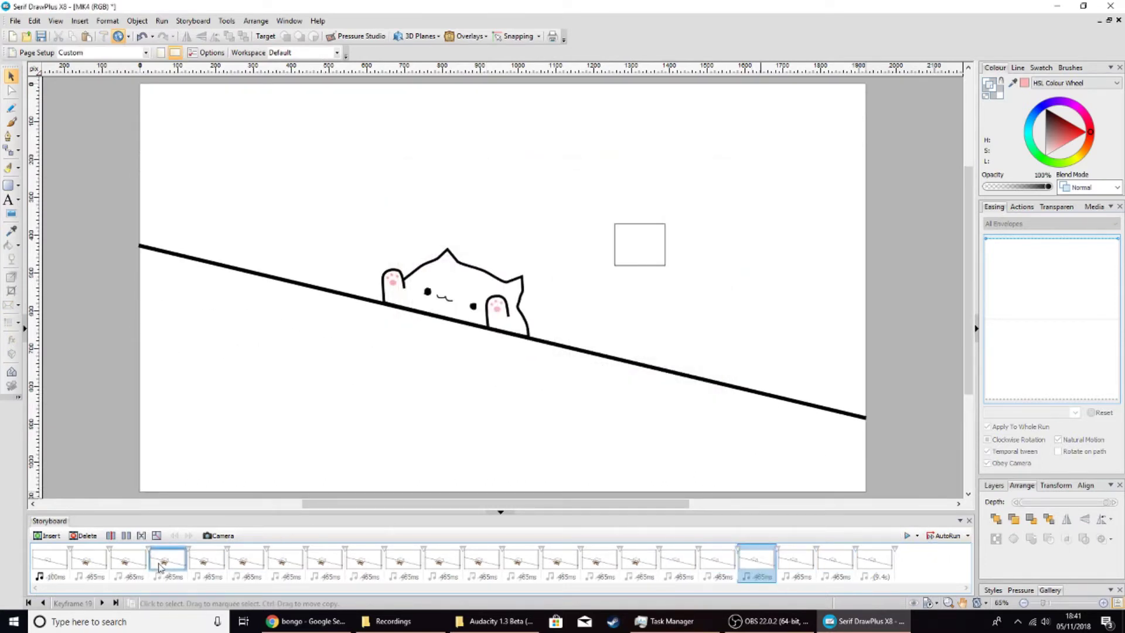
pyautogui.click(97, 536)
pyautogui.click(97, 536)
pyautogui.click(97, 536)
pyautogui.click(97, 536)
pyautogui.click(97, 537)
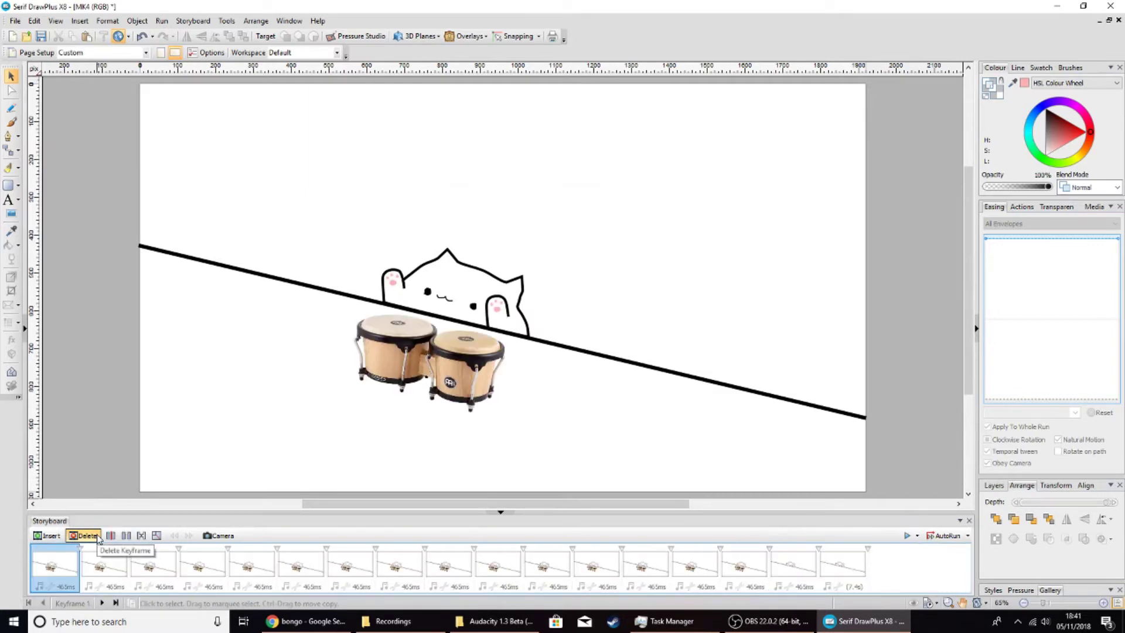
# - Append new keyframes at the storyboard's end, the last lasting 0.4 seconds
pyautogui.click(59, 537)
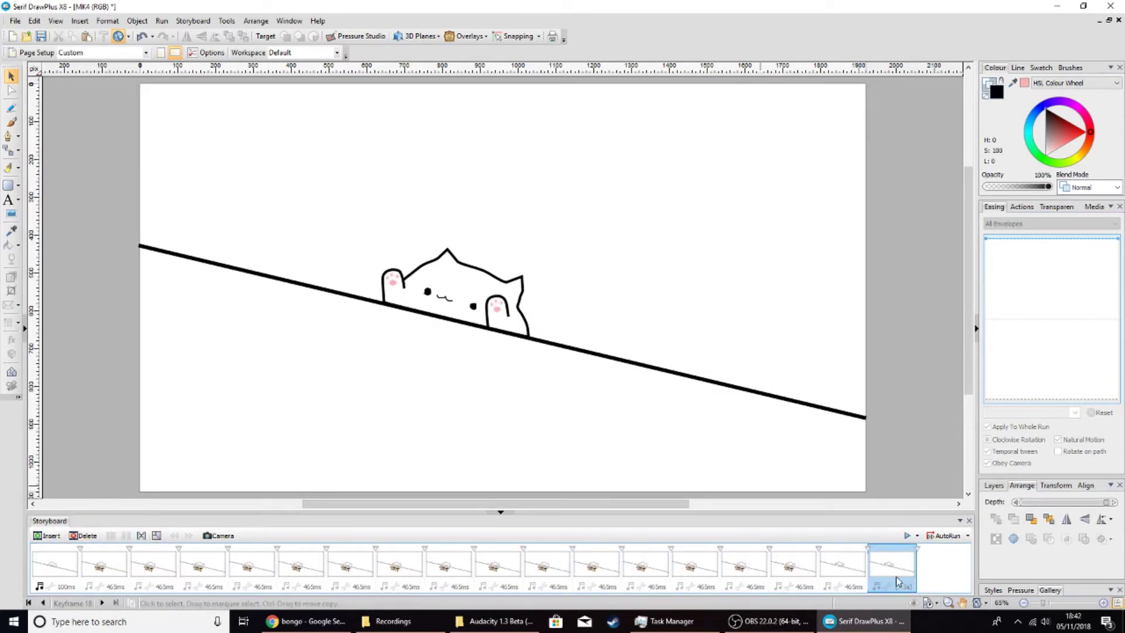
pyautogui.click(63, 537)
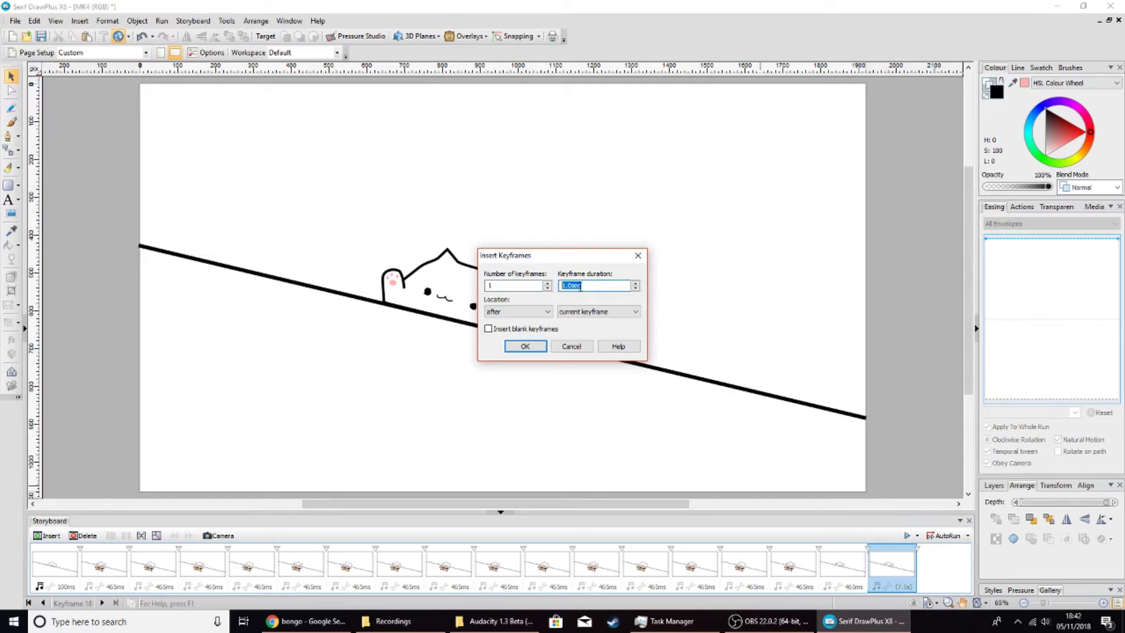
pyautogui.write('0.4')
pyautogui.press('Tab')
pyautogui.click(523, 347)
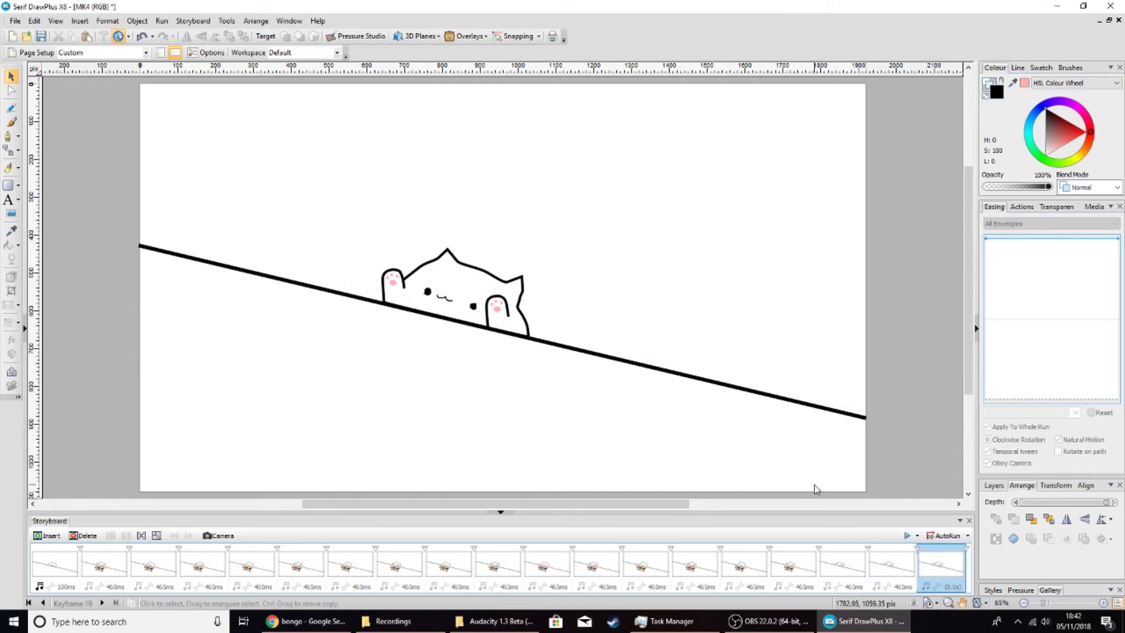
# - Preview the closing keyframes, box-select the canvas objects, then switch to the Chrome bongo image search
pyautogui.click(843, 562)
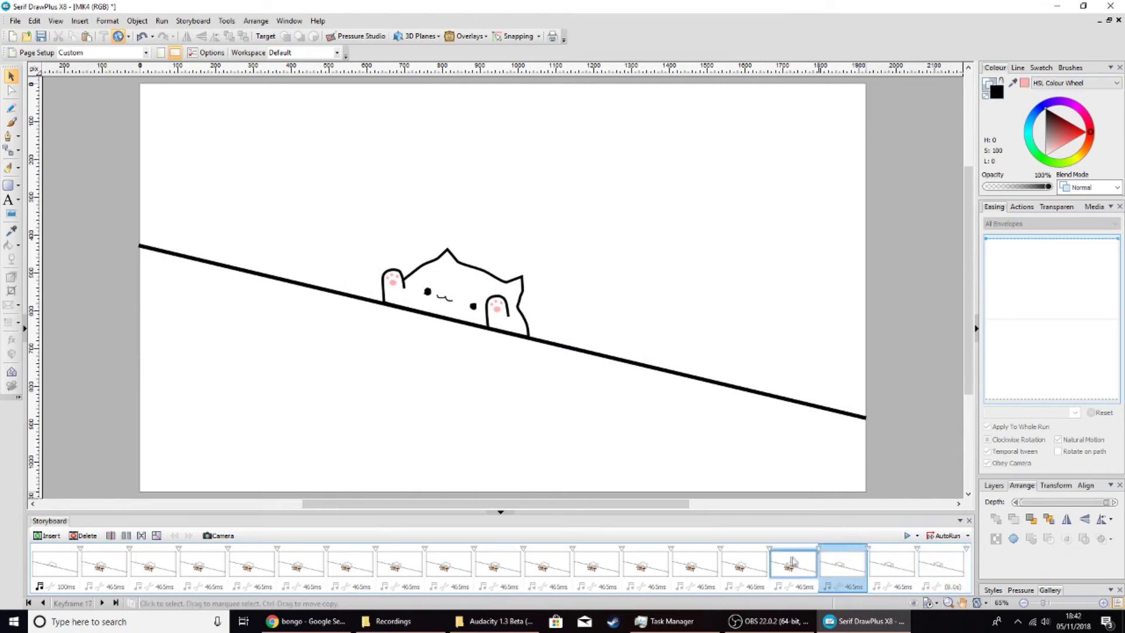
pyautogui.click(792, 563)
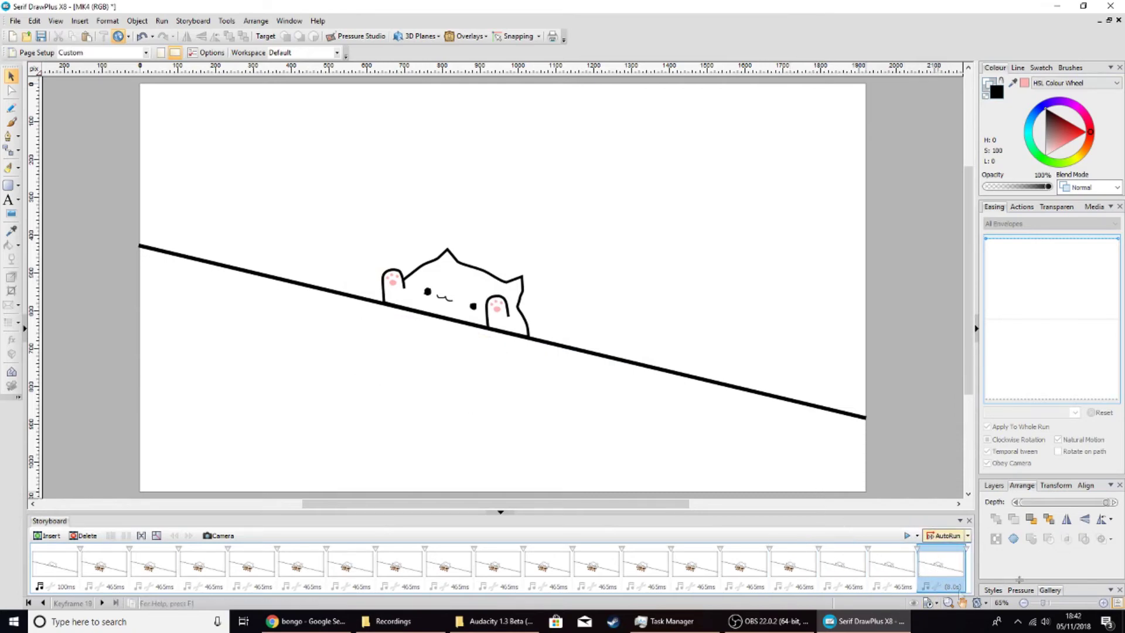
pyautogui.moveTo(295, 130); pyautogui.dragTo(903, 497)
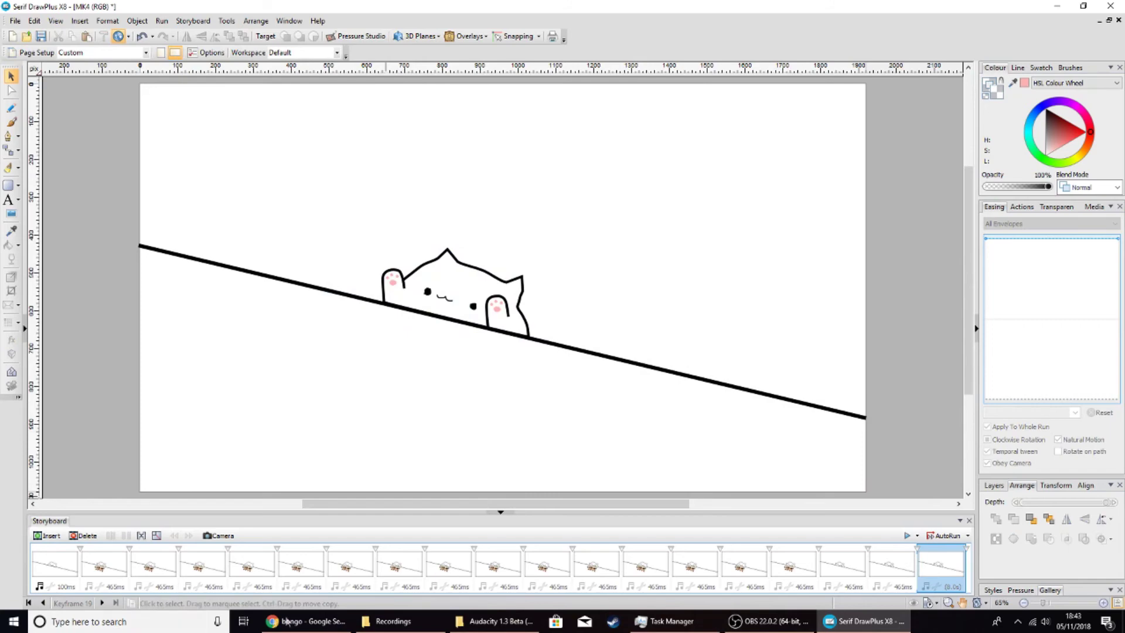
pyautogui.moveTo(295, 628)
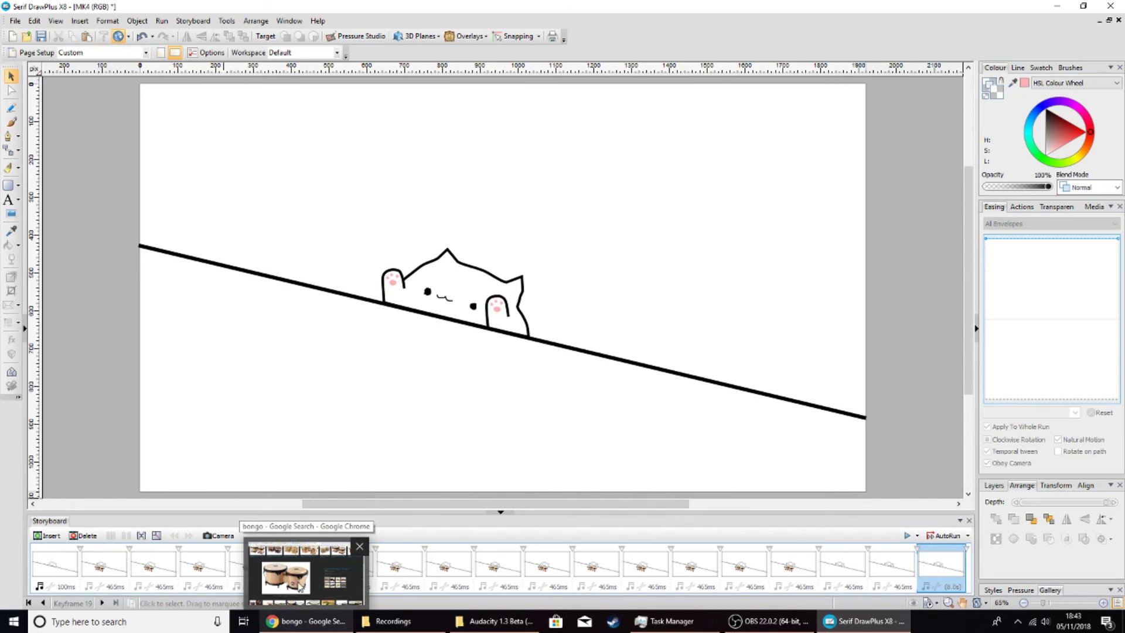
pyautogui.click(299, 586)
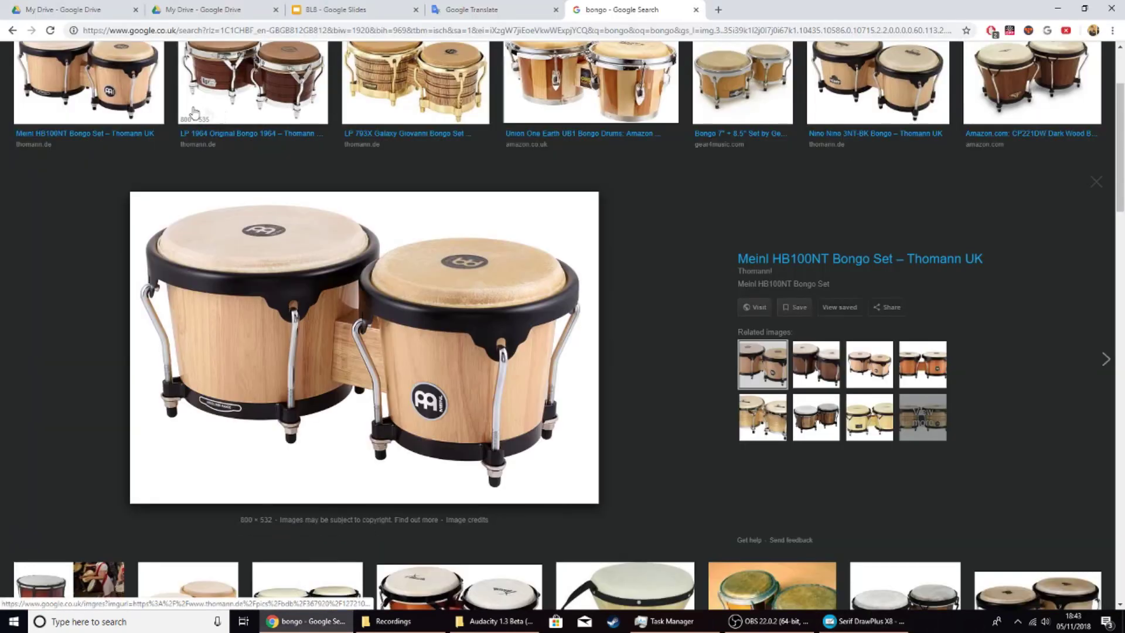
# - Switch to the BL8 Google Slides tab, then bring the OBS window to the front
pyautogui.click(354, 11)
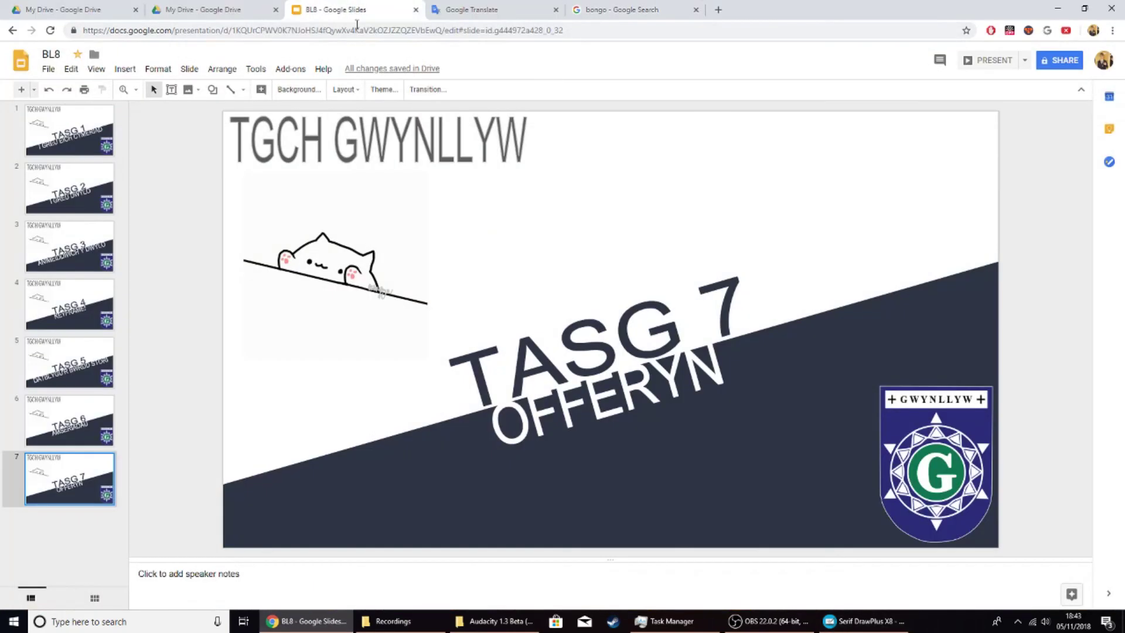
pyautogui.click(765, 621)
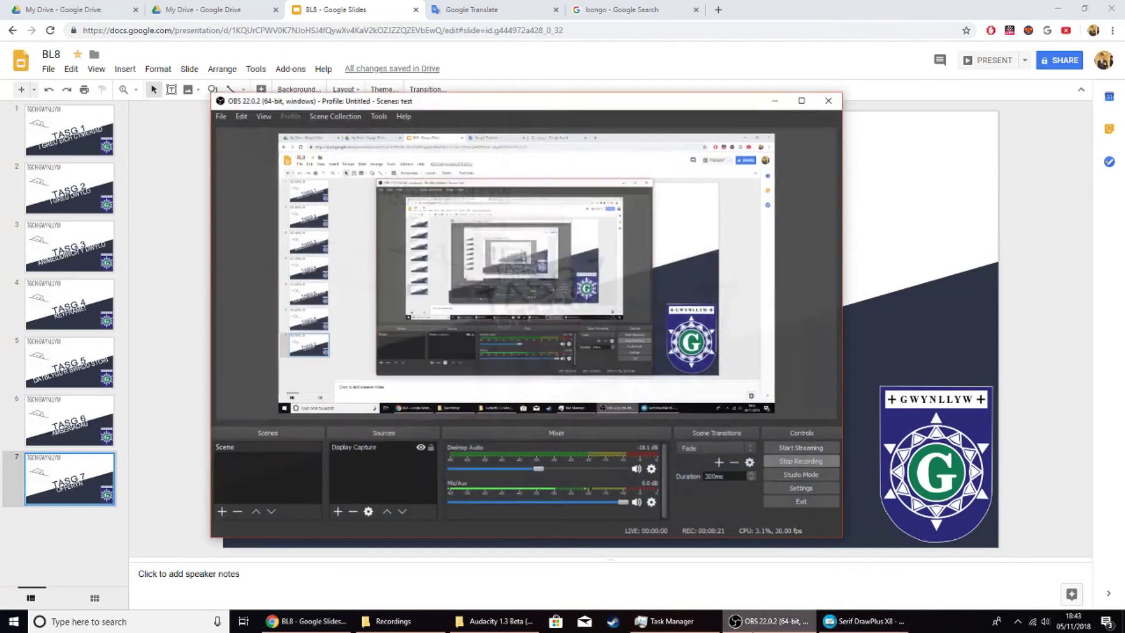